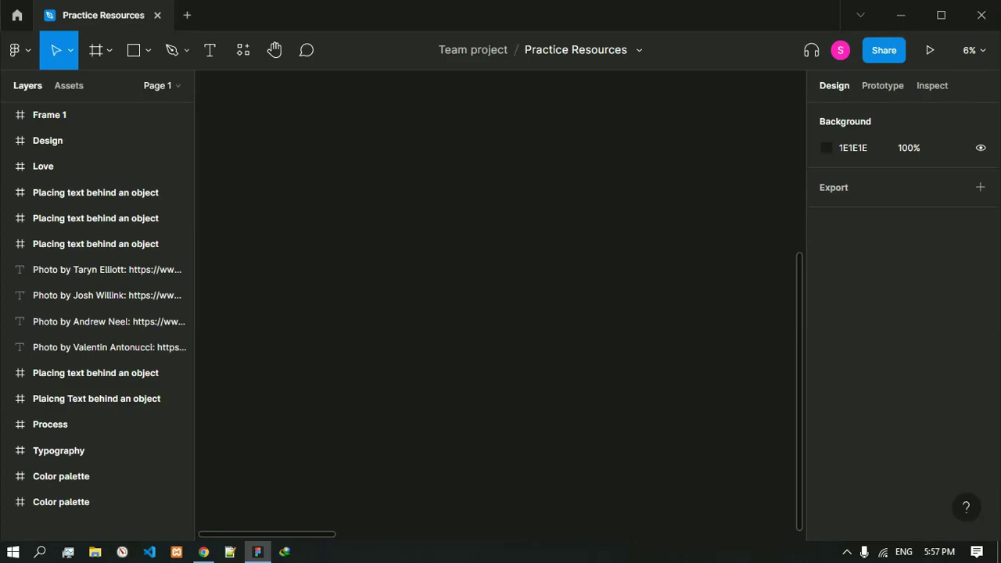
- Search Pexels for 'explore' and browse through the photo results
left_click(203, 552)
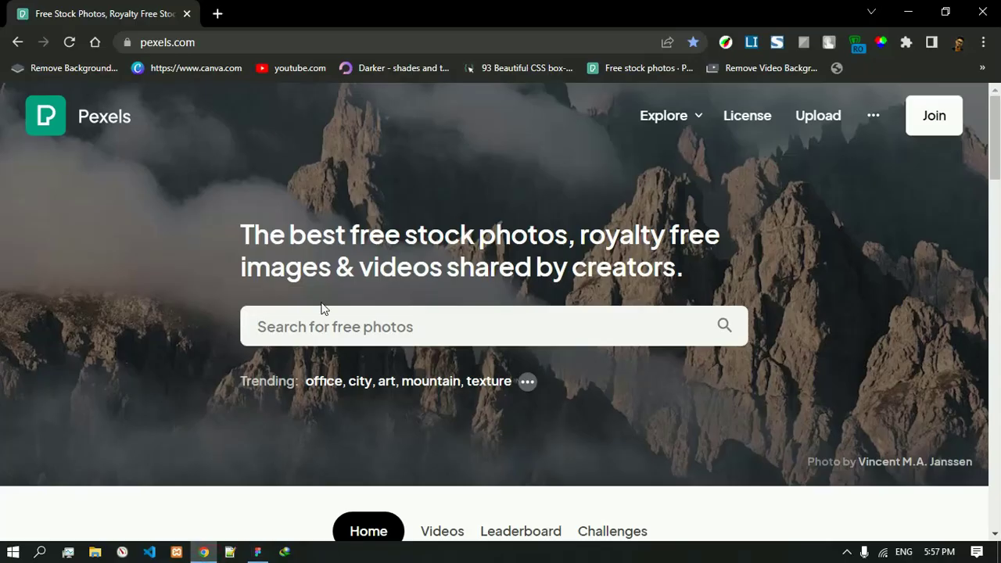
left_click(379, 332)
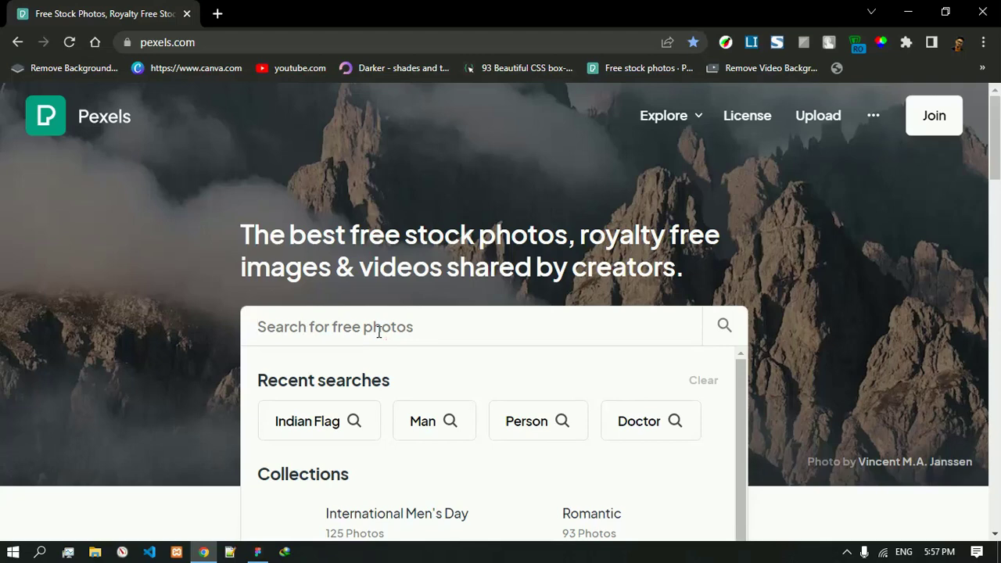
type("explo")
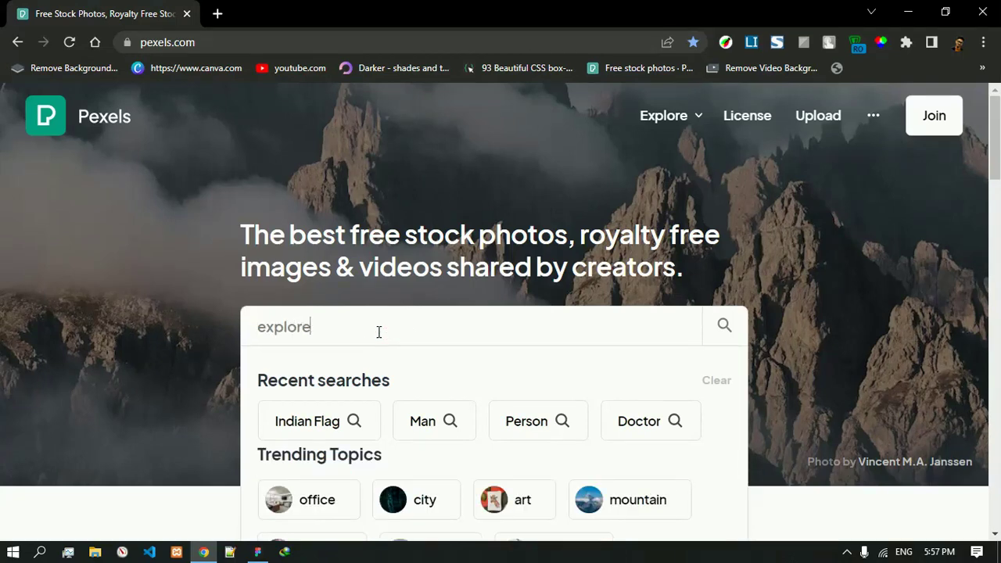
type("re")
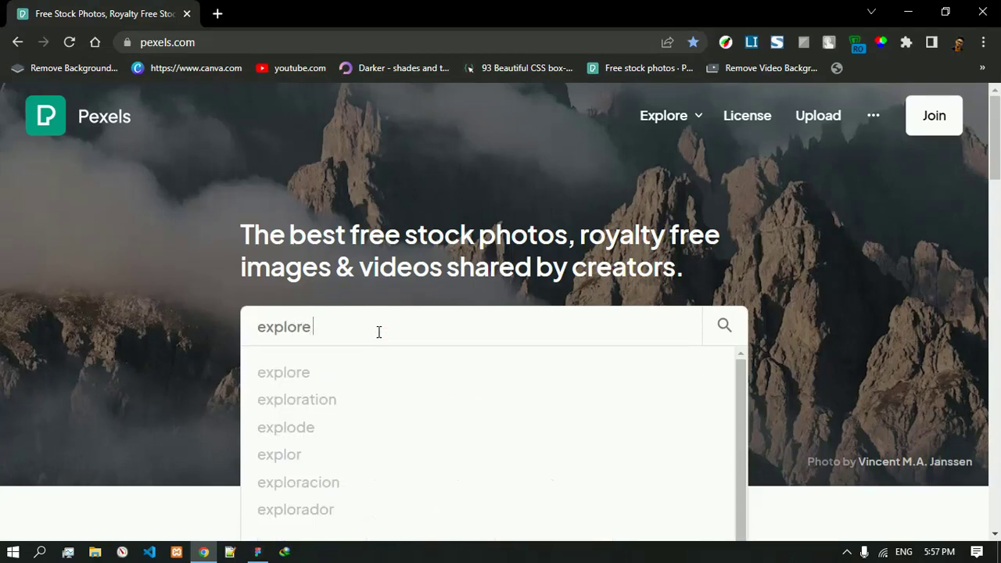
key("Return")
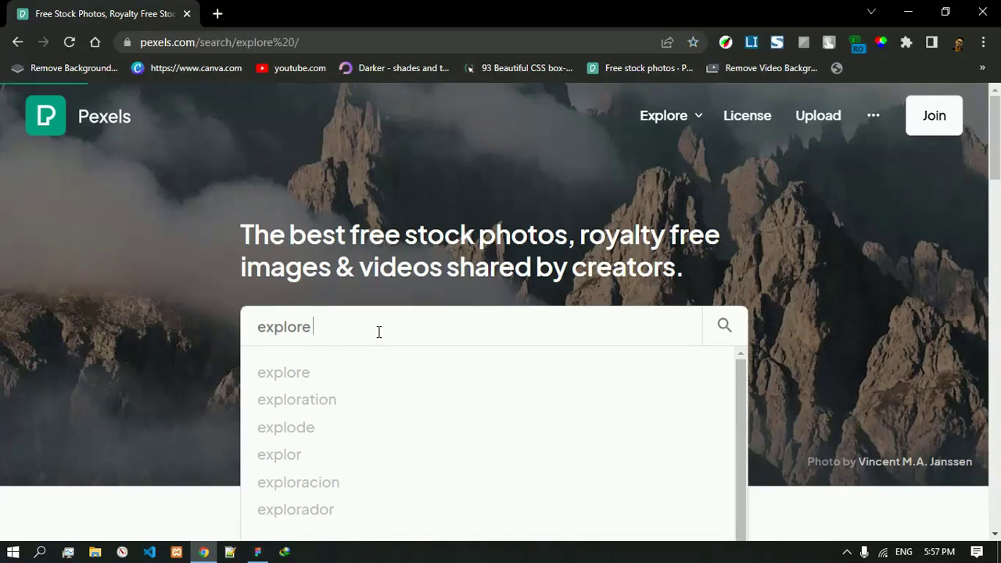
scroll(378, 332, "down", 3)
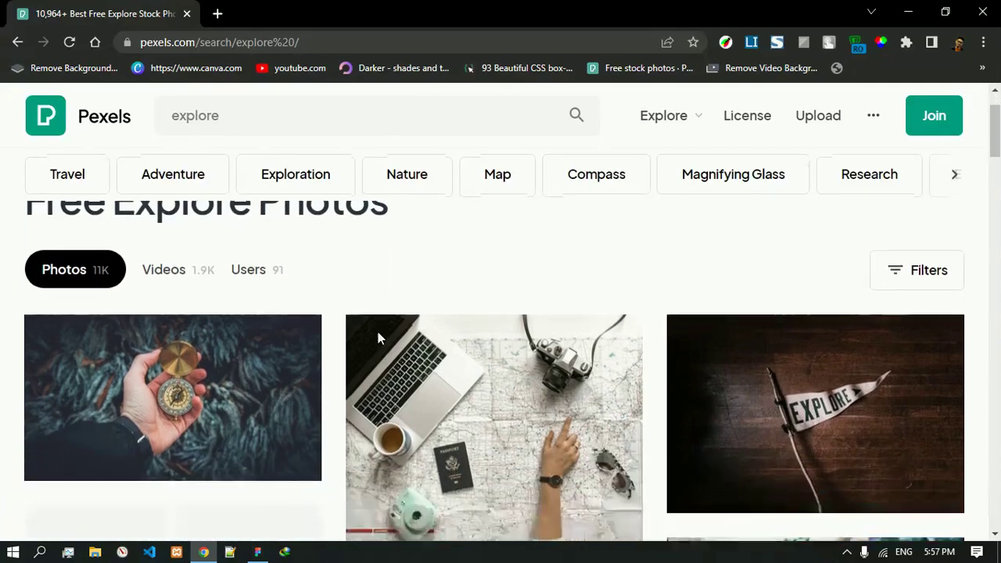
scroll(645, 323, "down", 6)
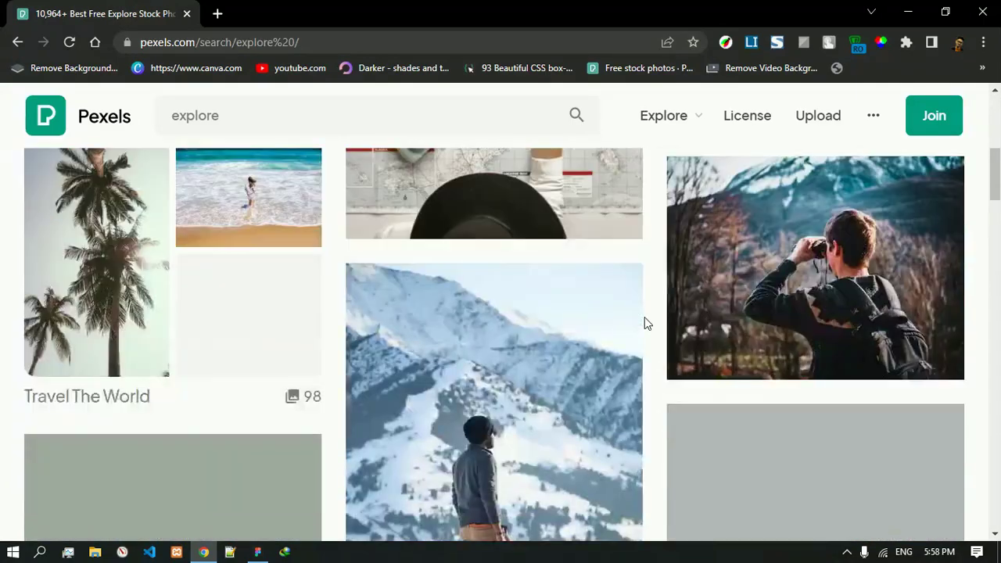
scroll(646, 324, "down", 2)
scroll(646, 324, "up", 1)
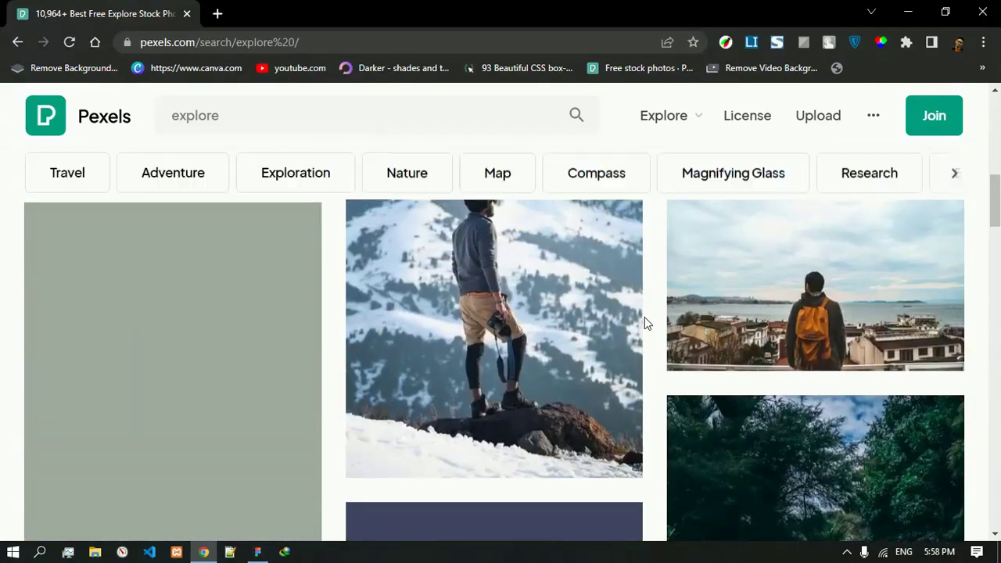
scroll(861, 296, "down", 5)
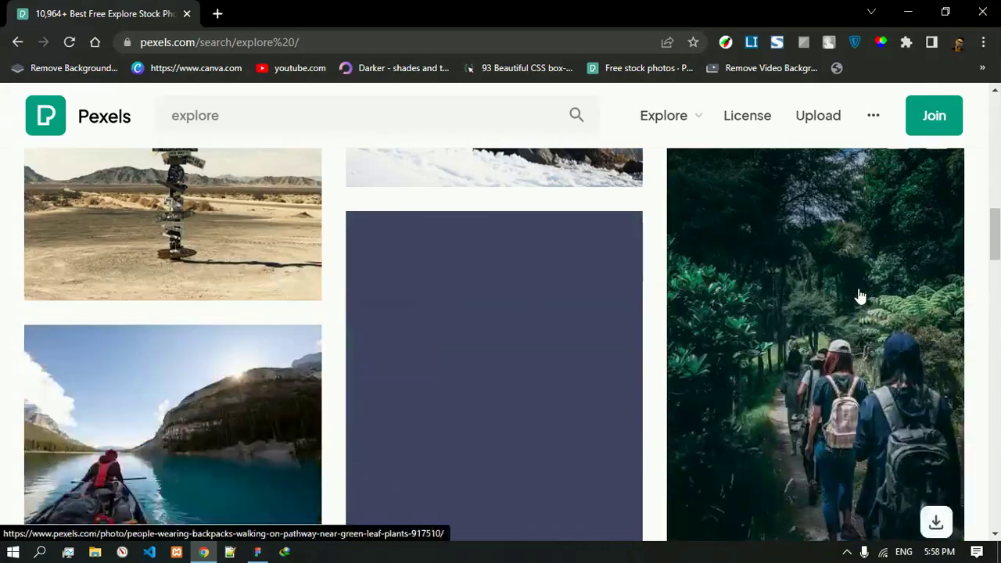
scroll(861, 296, "up", 1)
scroll(858, 291, "up", 5)
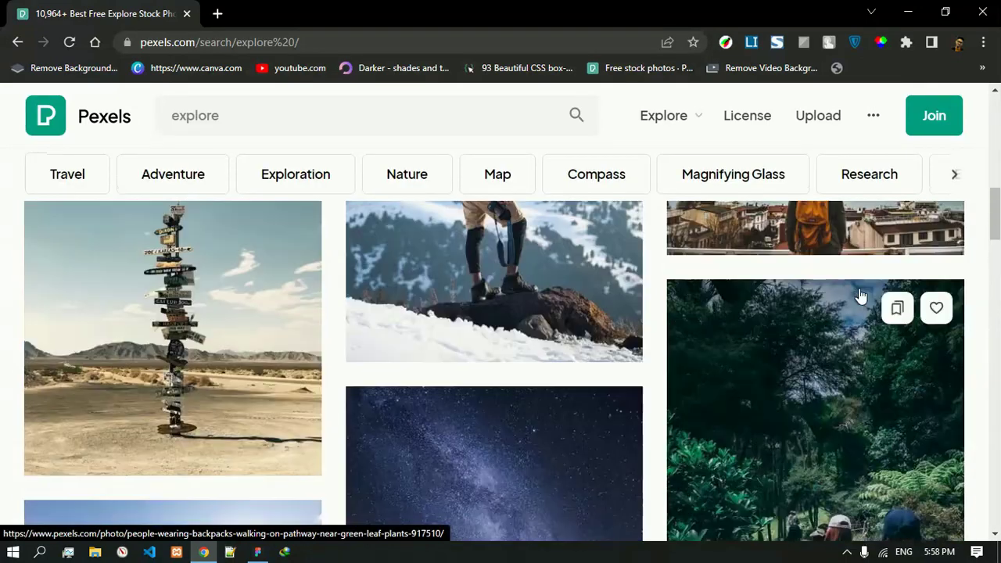
- Open the harbor-view photo of the backpacker and show its download sizes
left_click(846, 328)
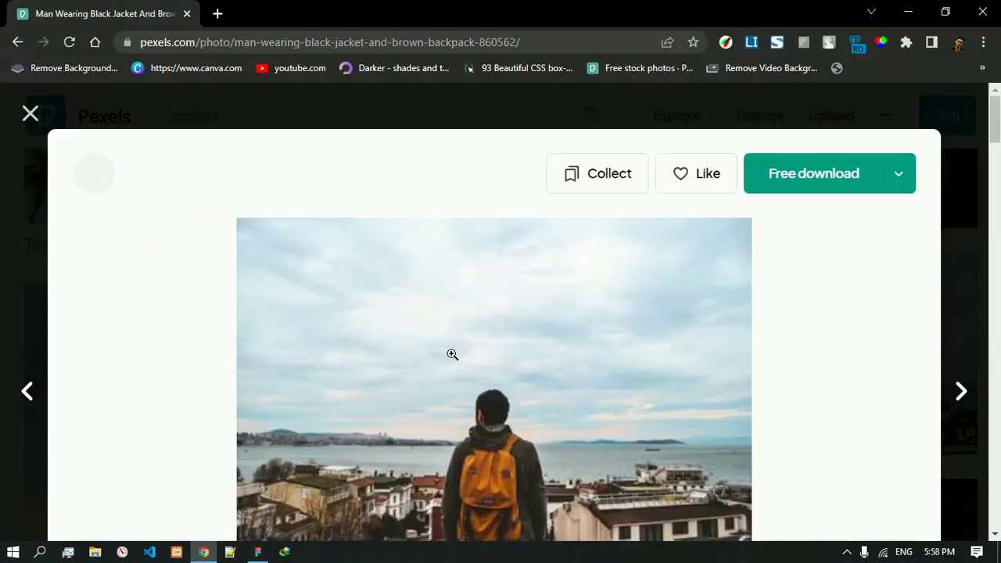
scroll(602, 344, "down", 1)
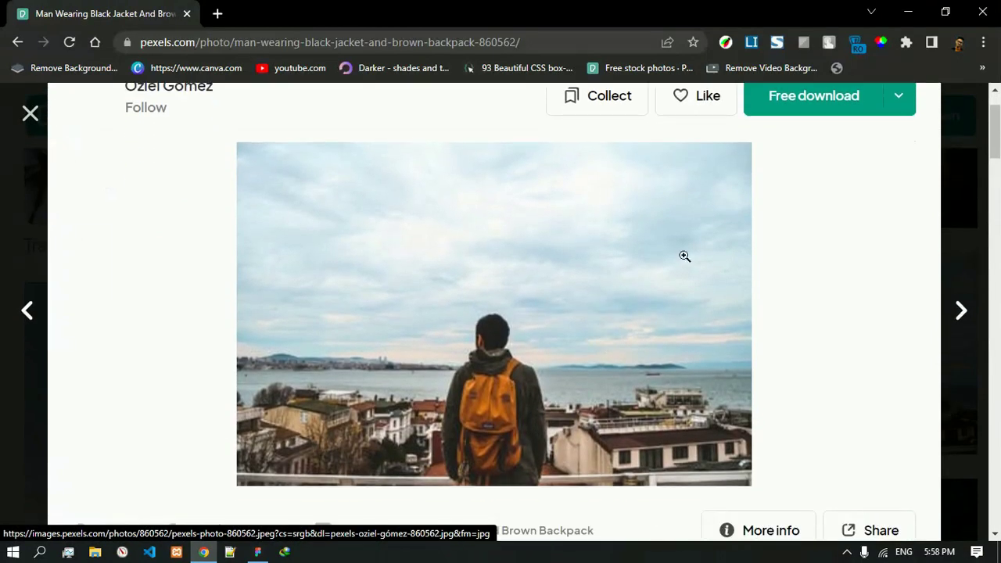
left_click(903, 125)
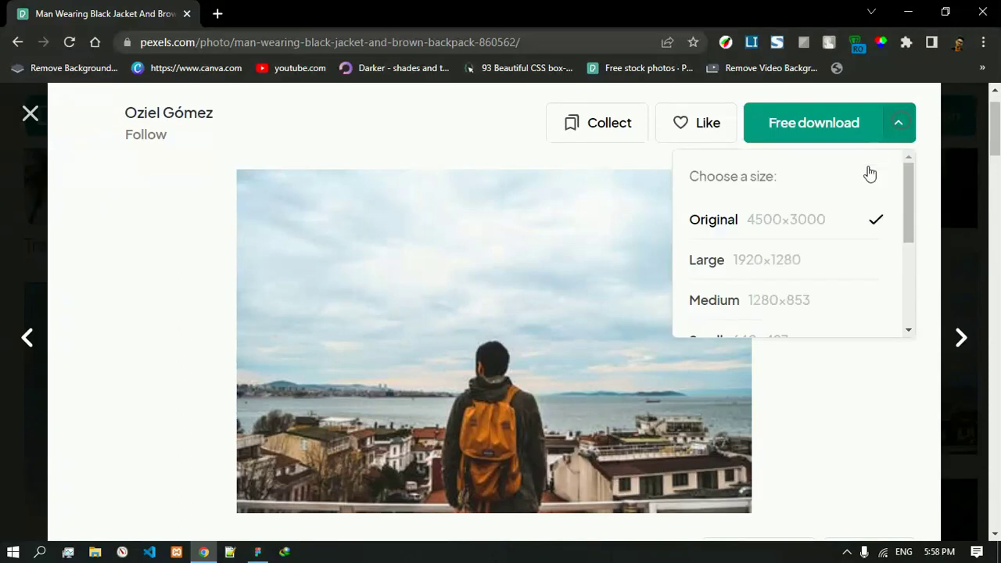
scroll(830, 257, "down", 1)
scroll(830, 257, "down", 3)
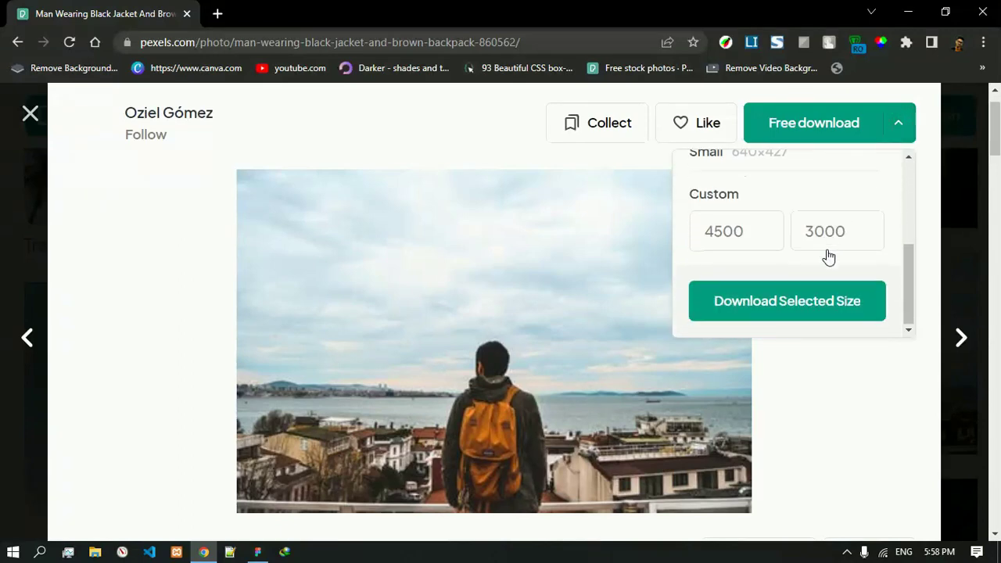
scroll(830, 257, "up", 3)
- Download the photo at Medium size, 1280×853
scroll(827, 257, "up", 1)
scroll(828, 257, "down", 1)
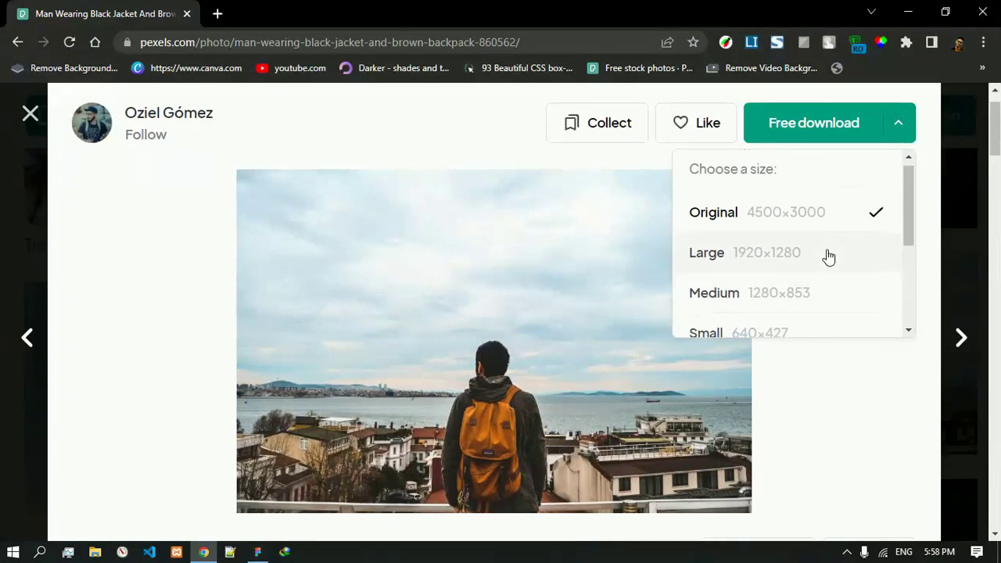
left_click(811, 245)
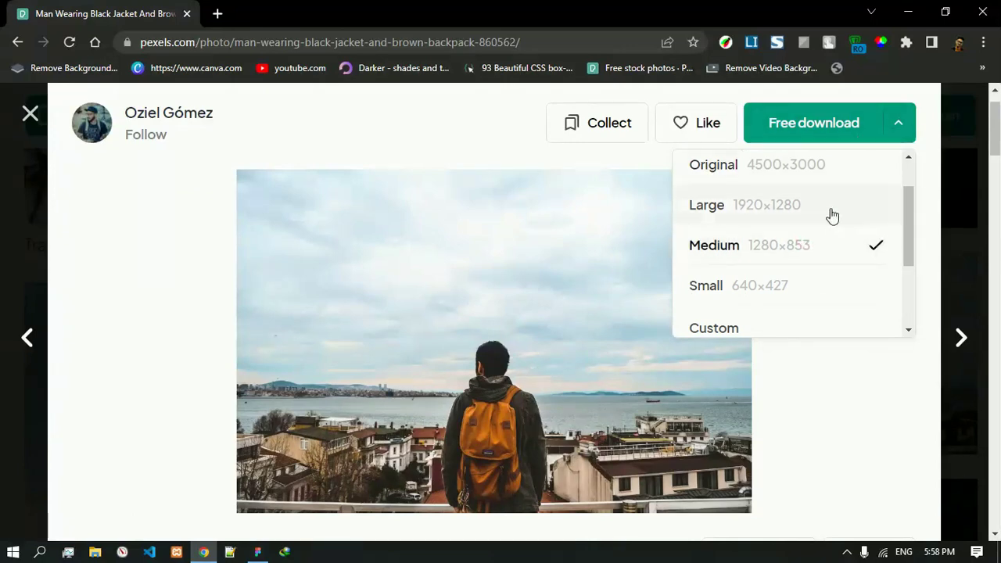
scroll(829, 258, "down", 3)
left_click(808, 311)
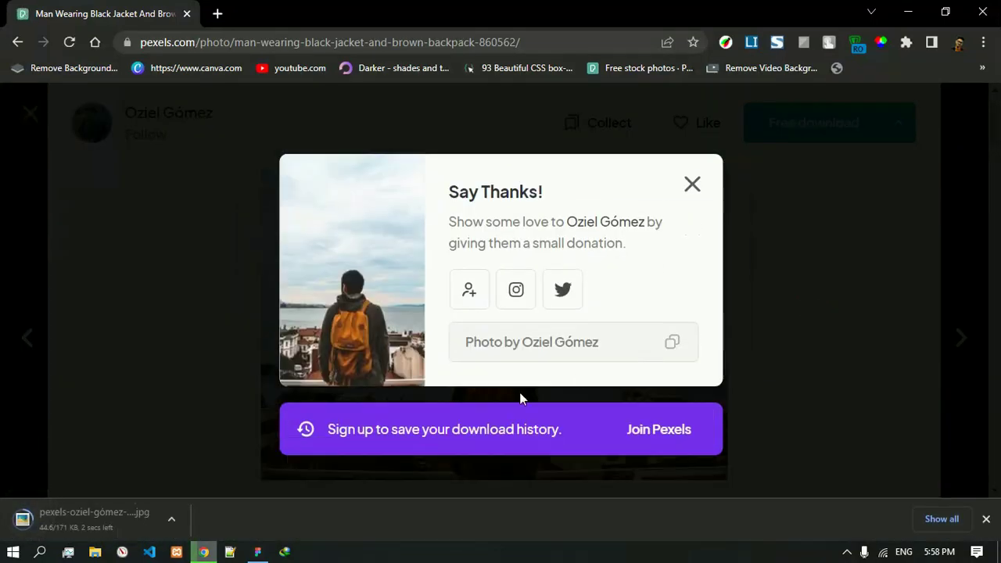
left_click(258, 553)
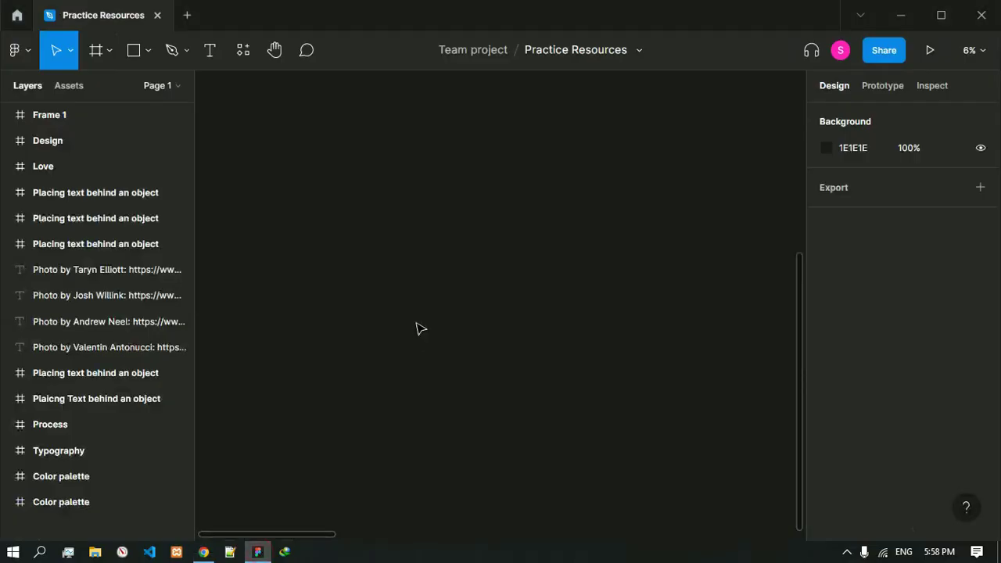
- Draw a new frame and resize it to the Desktop 1440×1024 preset
key("f")
left_click_drag(360, 227, 556, 379)
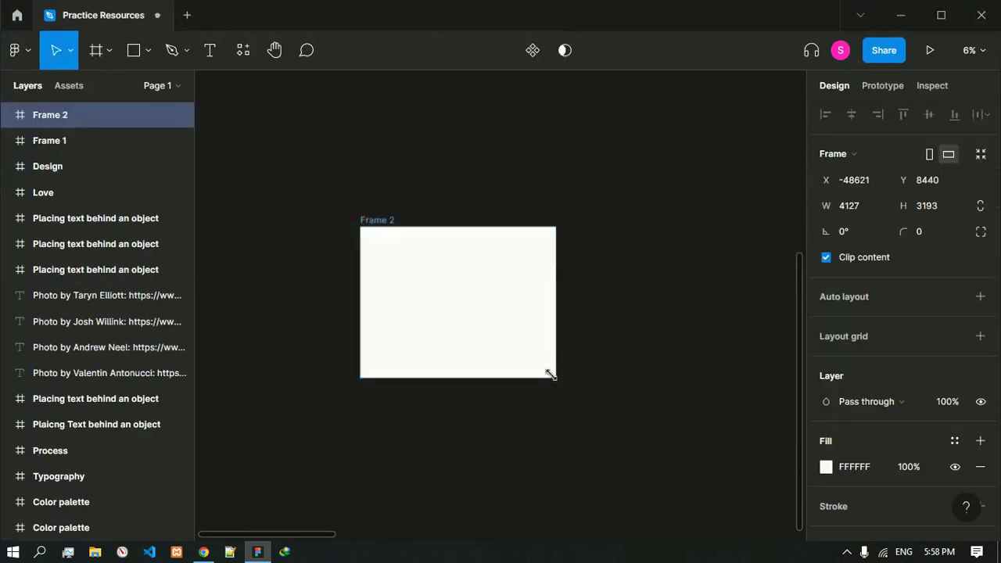
left_click(863, 168)
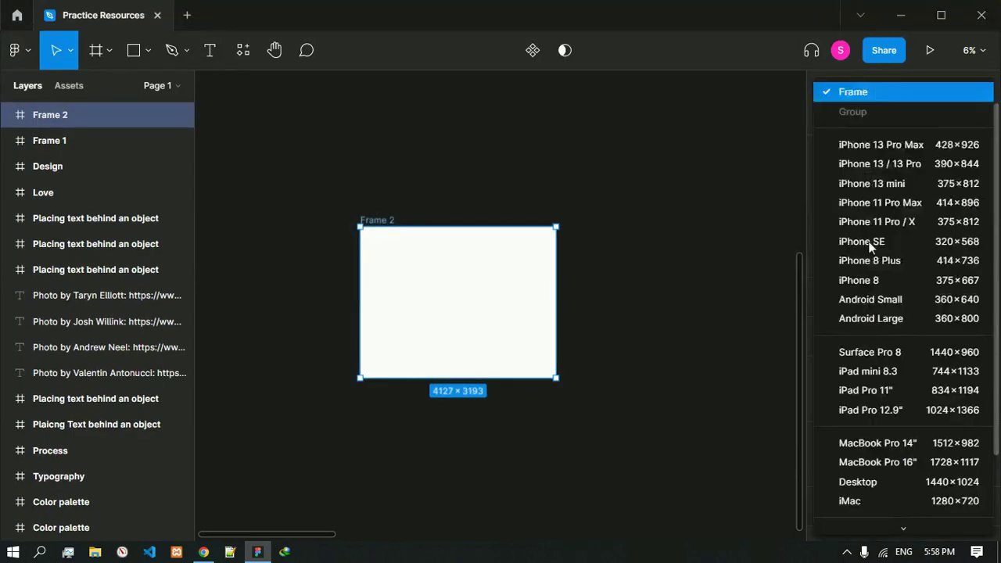
left_click(873, 482)
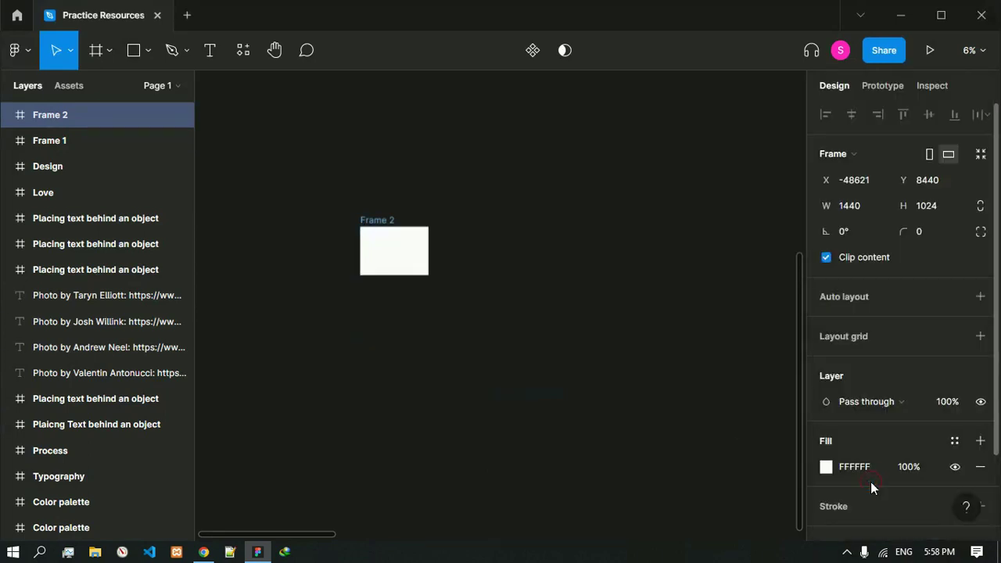
scroll(401, 244, "up", 5)
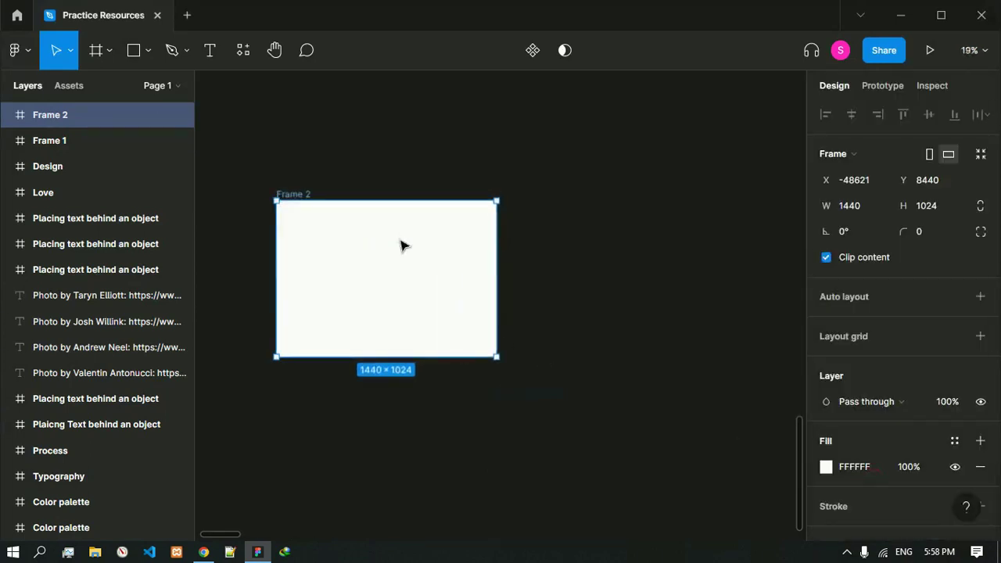
left_click_drag(401, 246, 474, 253)
scroll(429, 248, "up", 2)
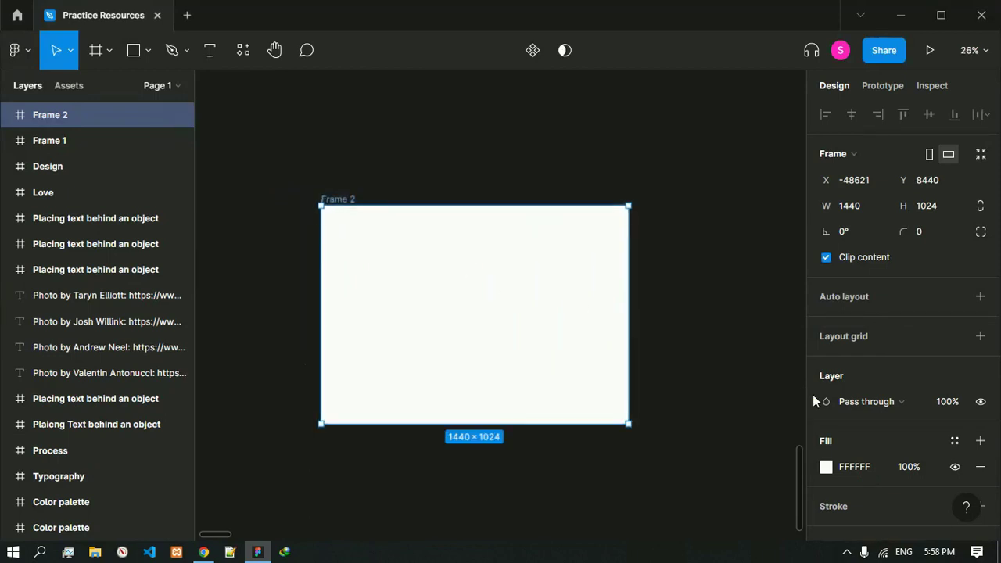
- Set Frame 2's fill to the downloaded Pexels harbor photo as an image
left_click(828, 467)
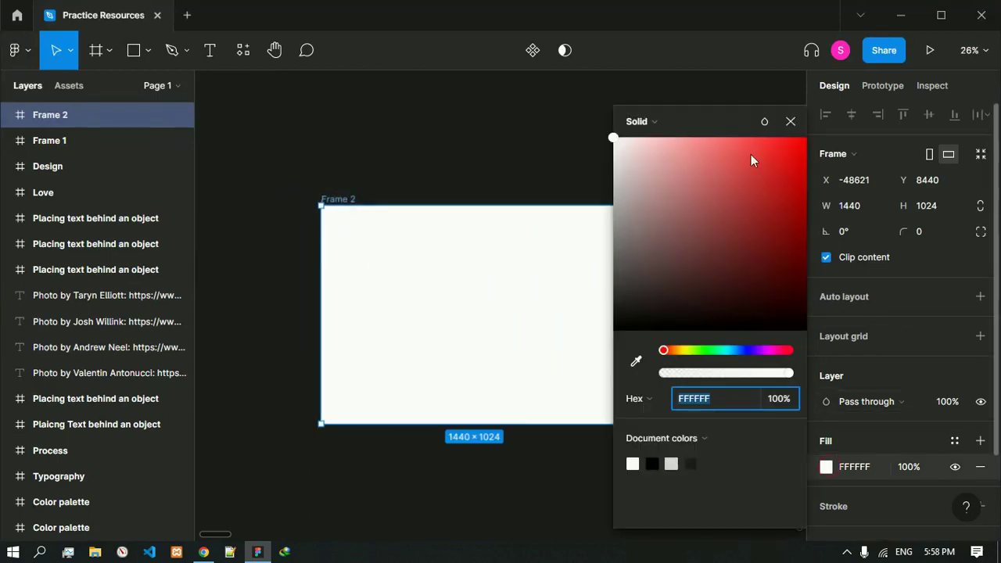
left_click(643, 125)
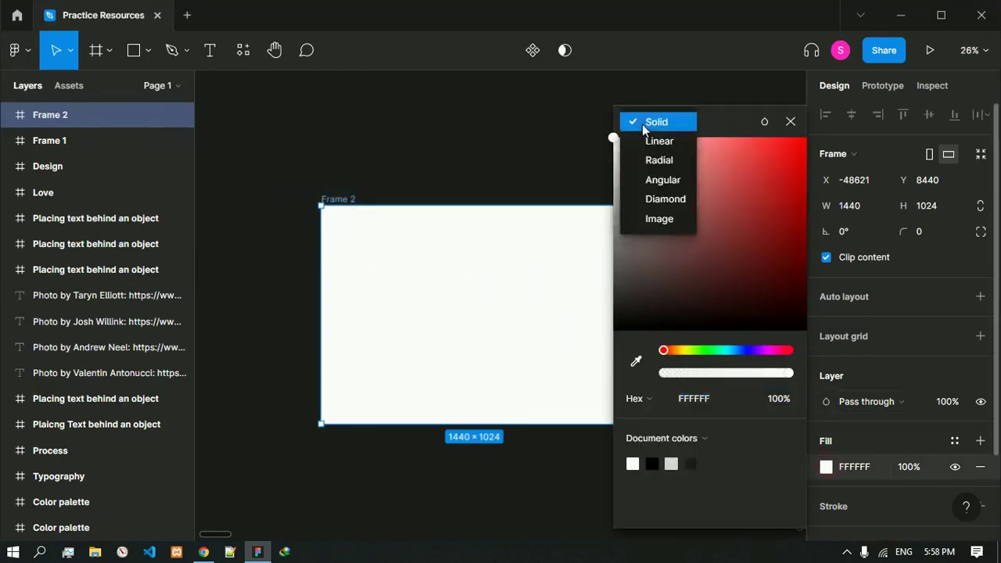
left_click(663, 222)
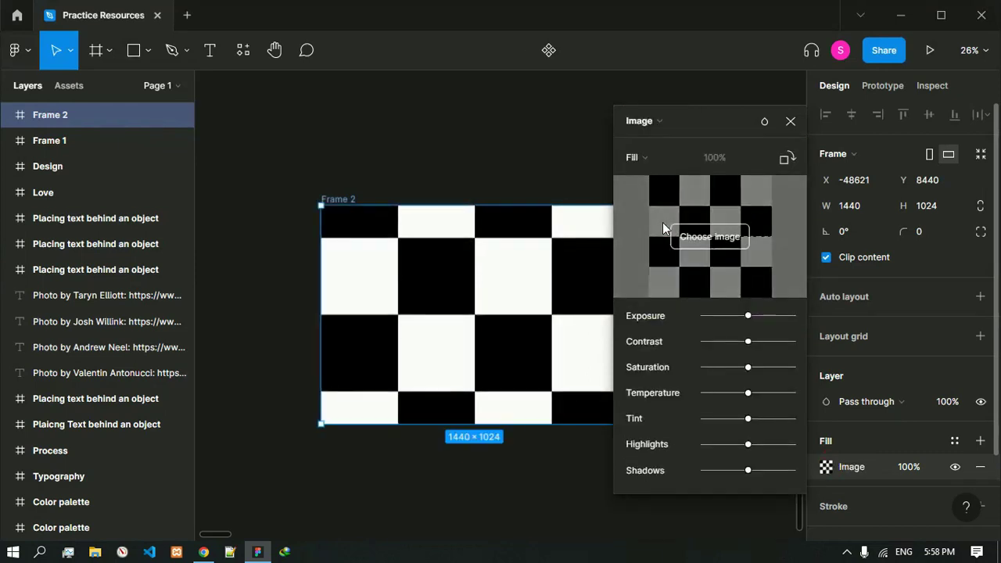
left_click(737, 244)
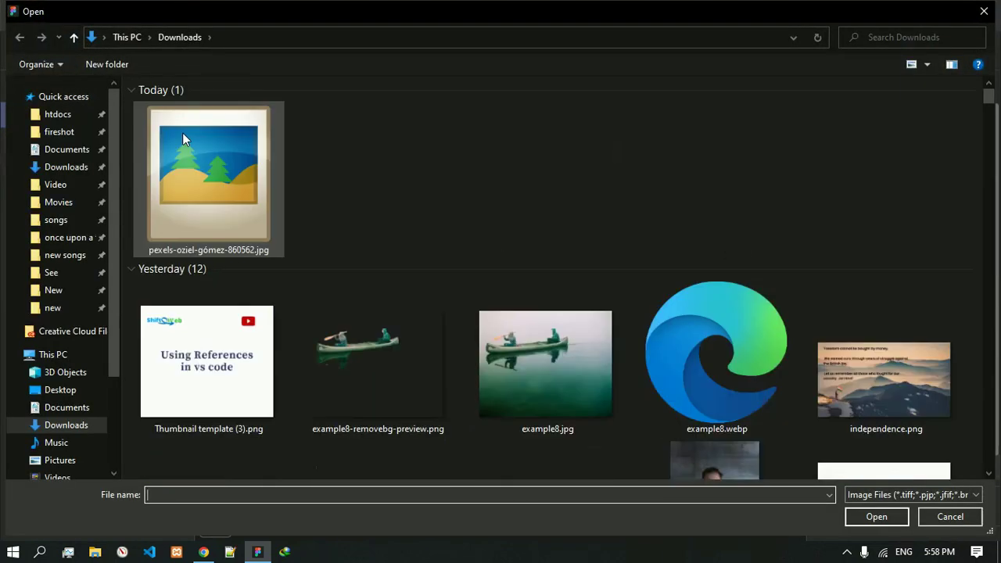
double_click(182, 132)
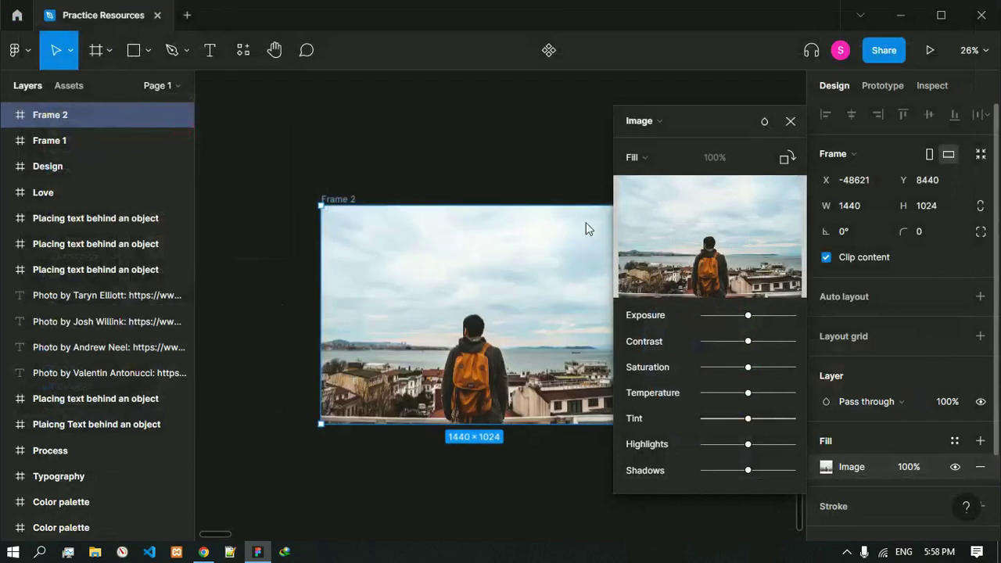
mouse_move(206, 554)
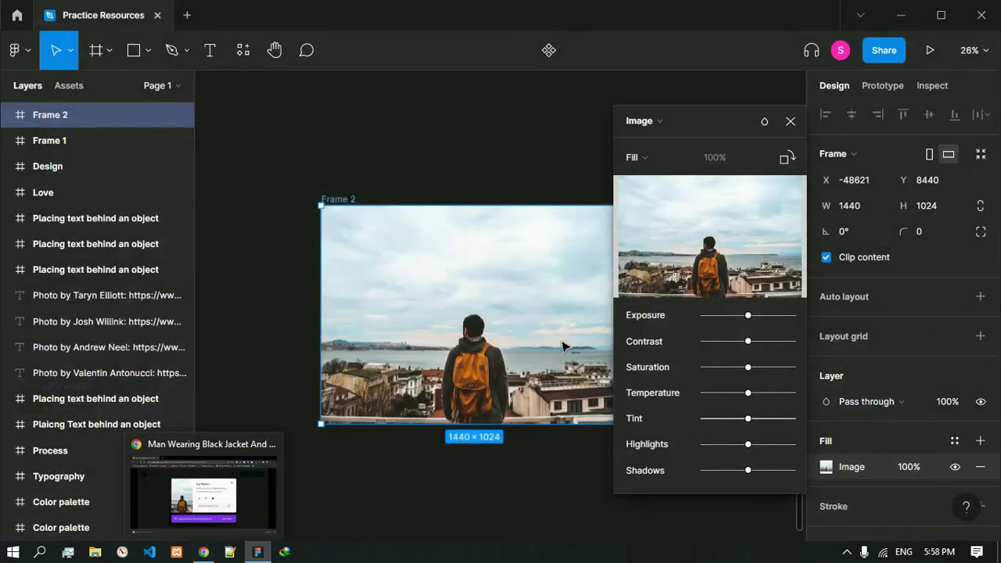
left_click(791, 121)
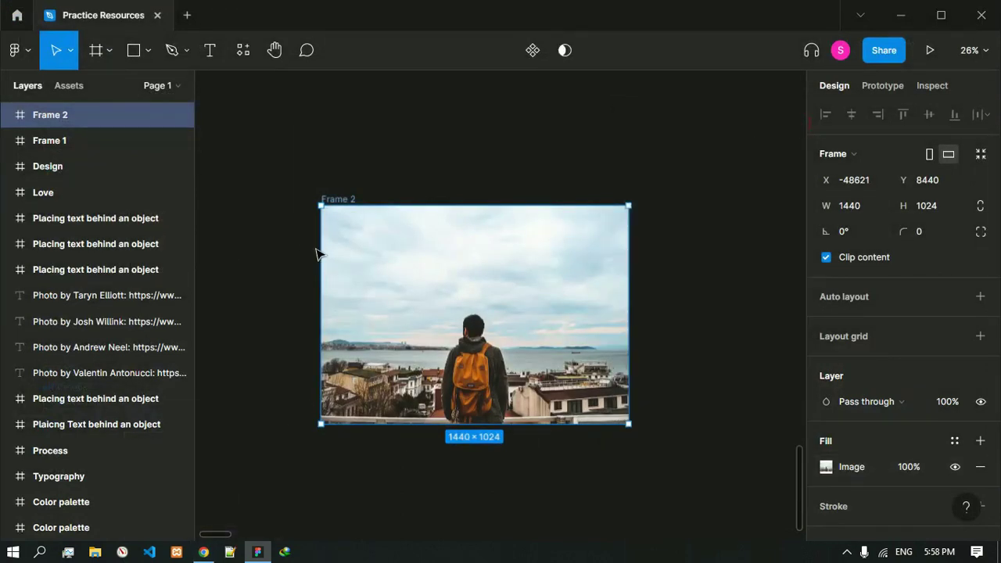
- Draw a rectangle spanning all of Frame 2, then switch back to Chrome
key("r")
left_click_drag(322, 207, 628, 428)
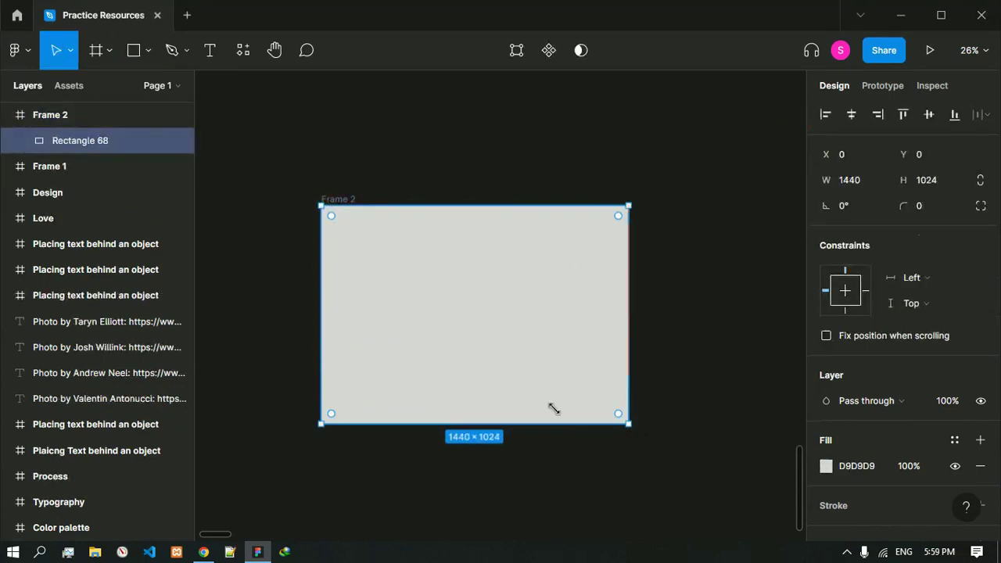
left_click(202, 552)
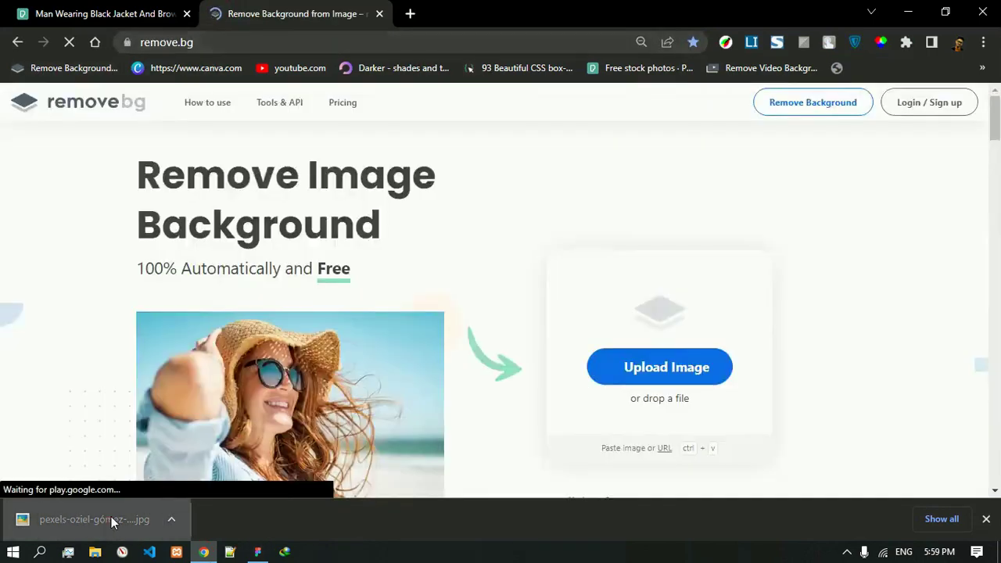
- Upload the downloaded harbor photo to remove.bg to strip its background
left_click_drag(112, 520, 464, 297)
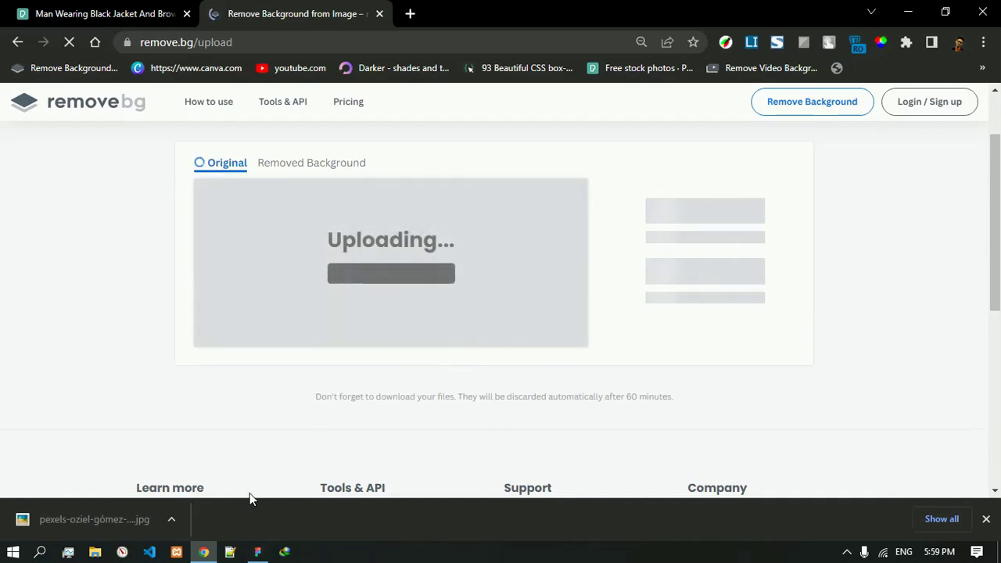
left_click(257, 552)
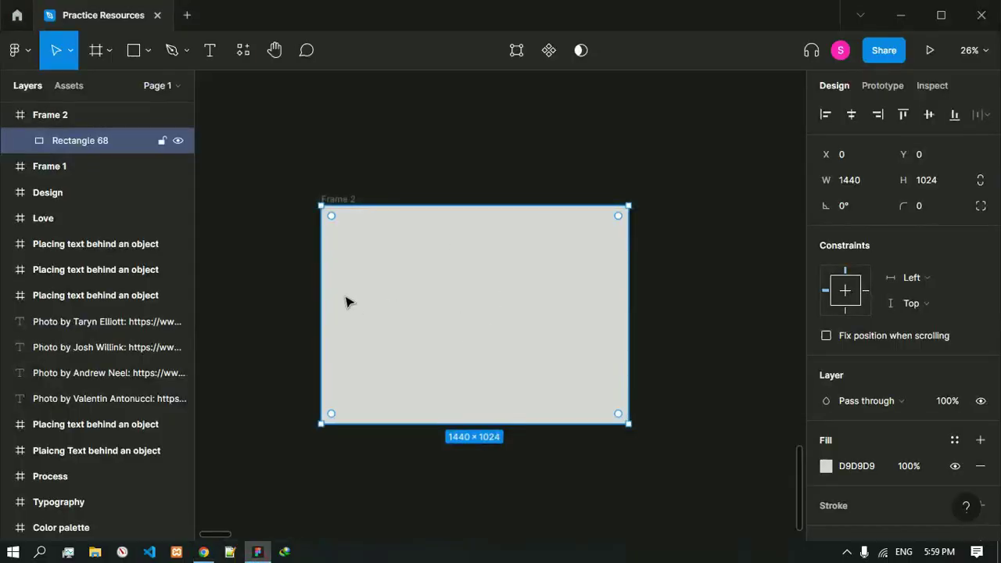
key("alt+Tab")
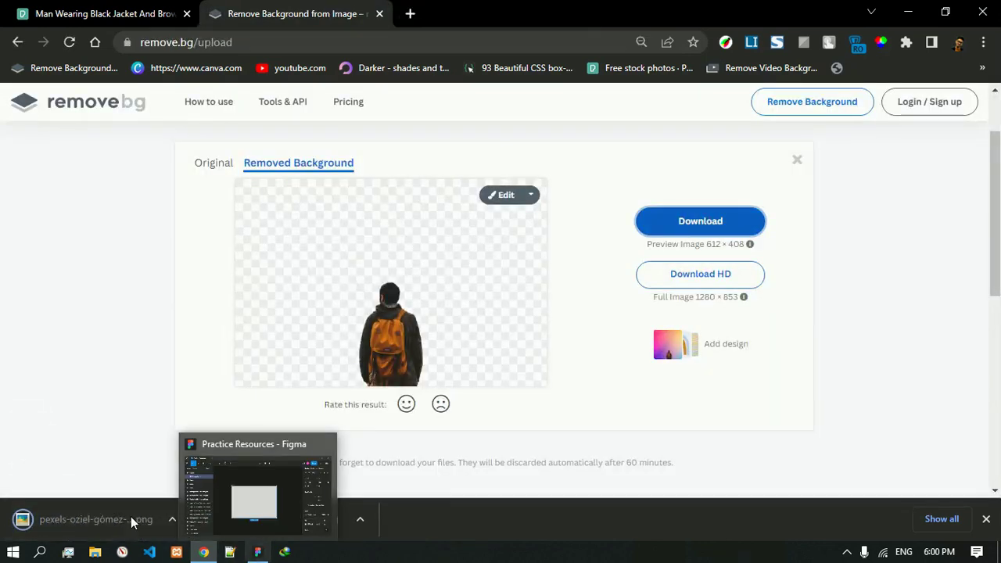
- Set Rectangle 68's image fill to the removebg-preview PNG cutout of the man
left_click(261, 553)
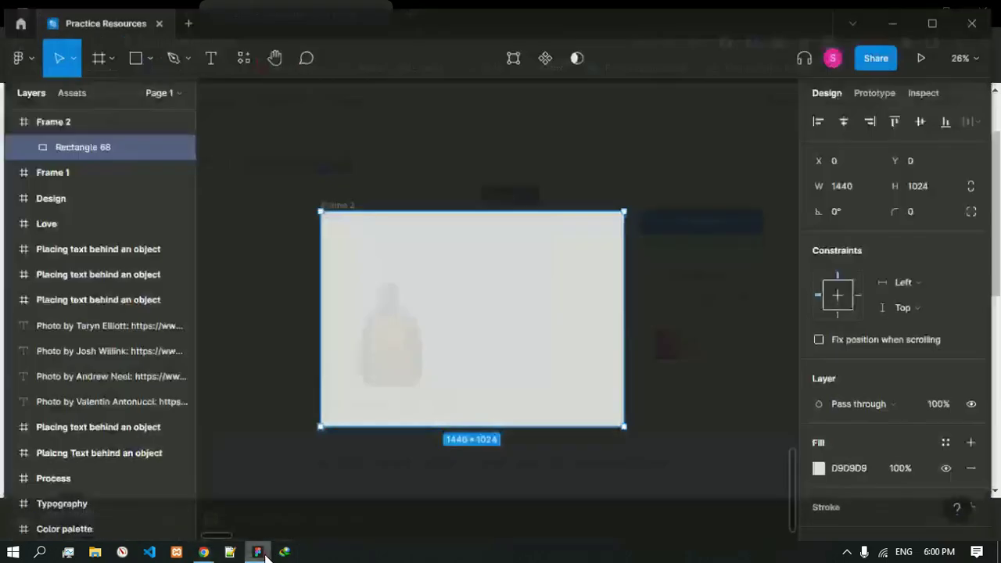
left_click(826, 467)
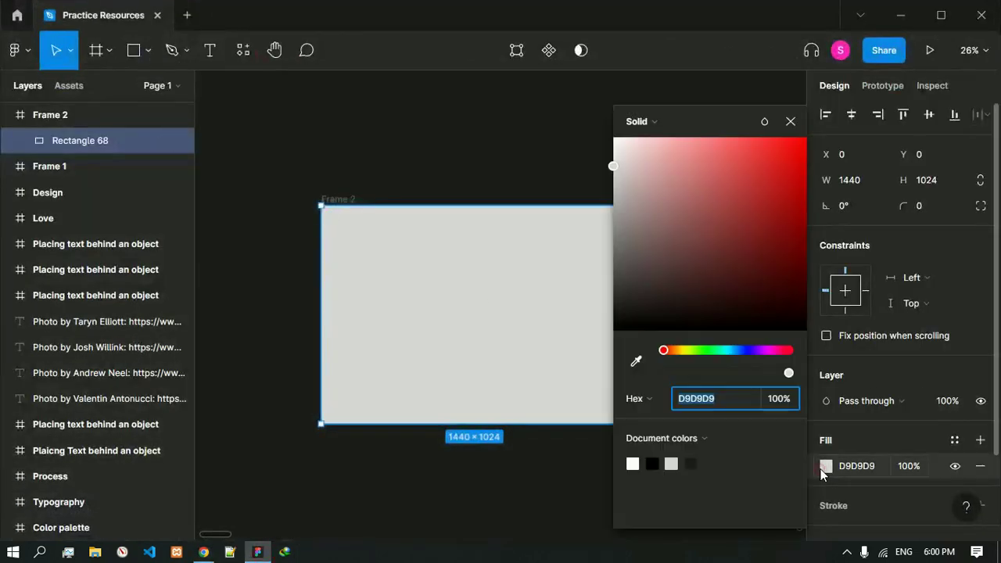
left_click(646, 124)
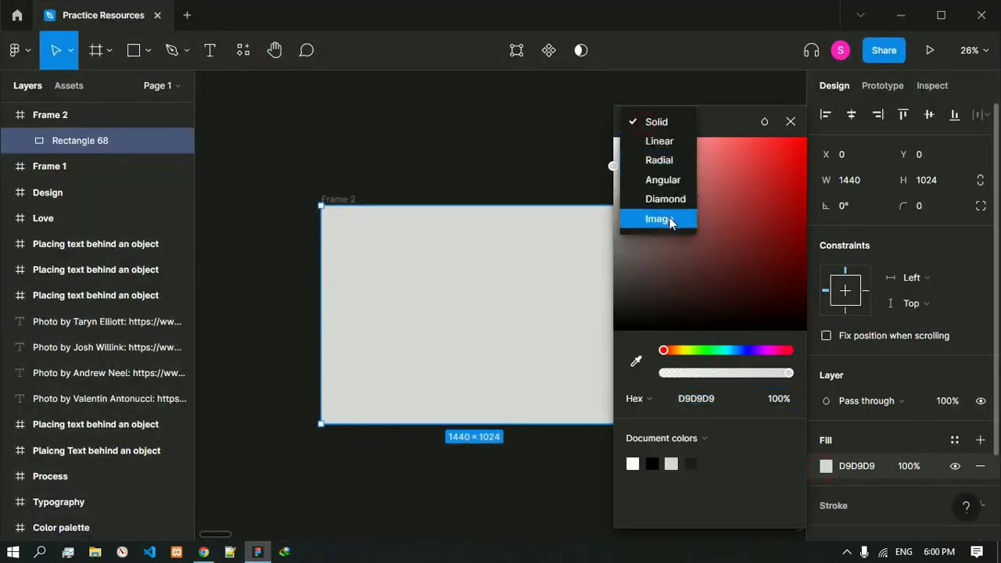
left_click(661, 218)
mouse_move(731, 240)
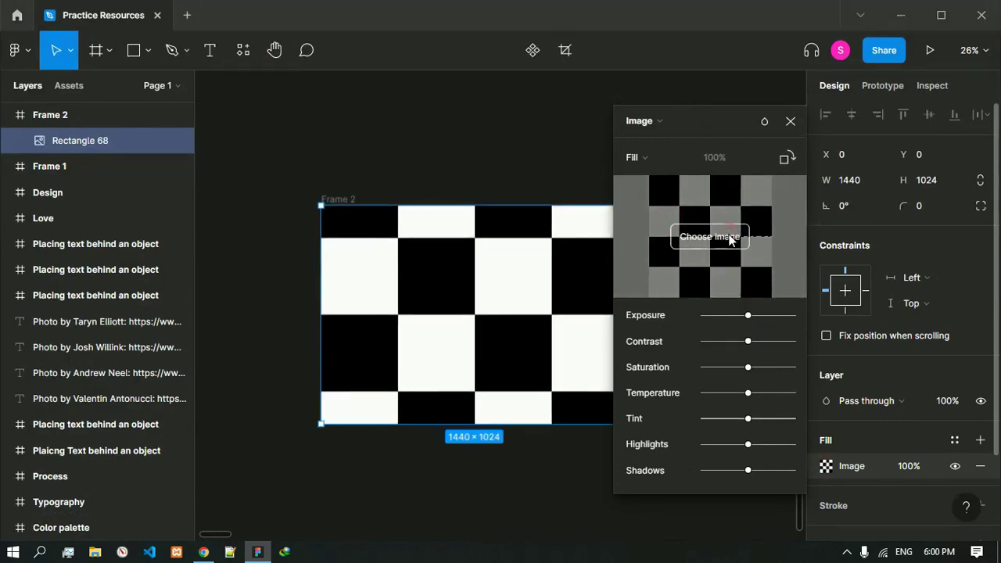
left_click(730, 238)
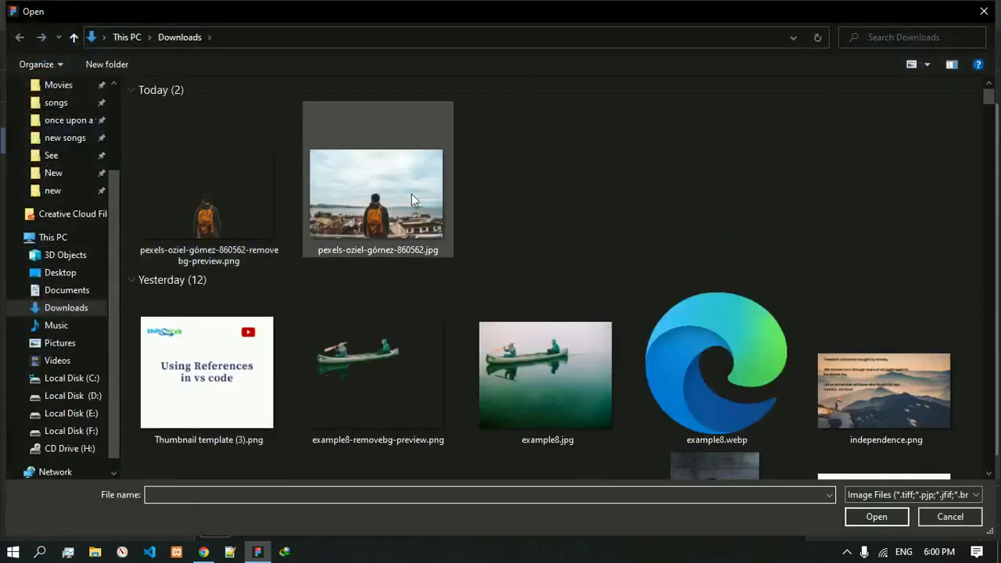
left_click(226, 197)
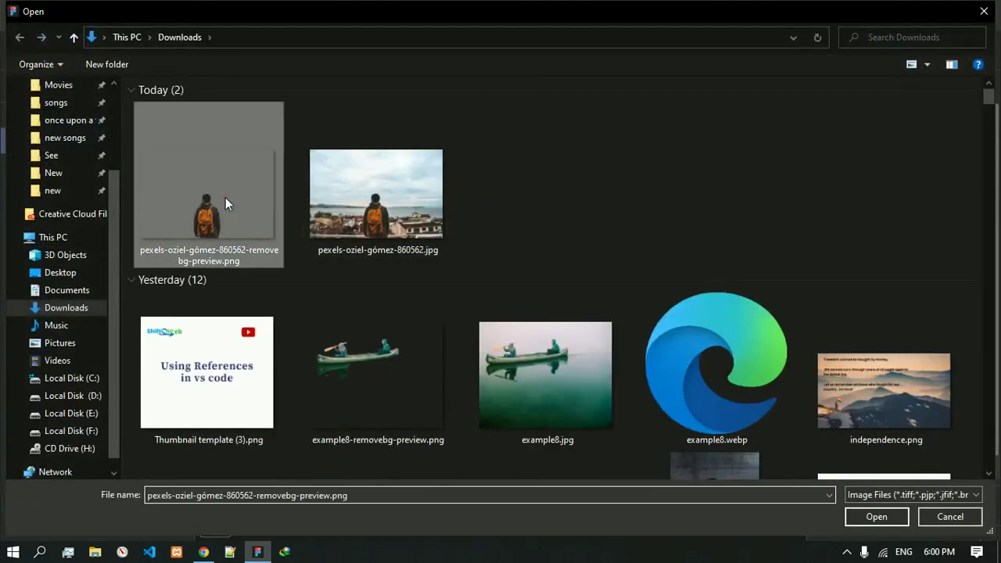
left_click(881, 519)
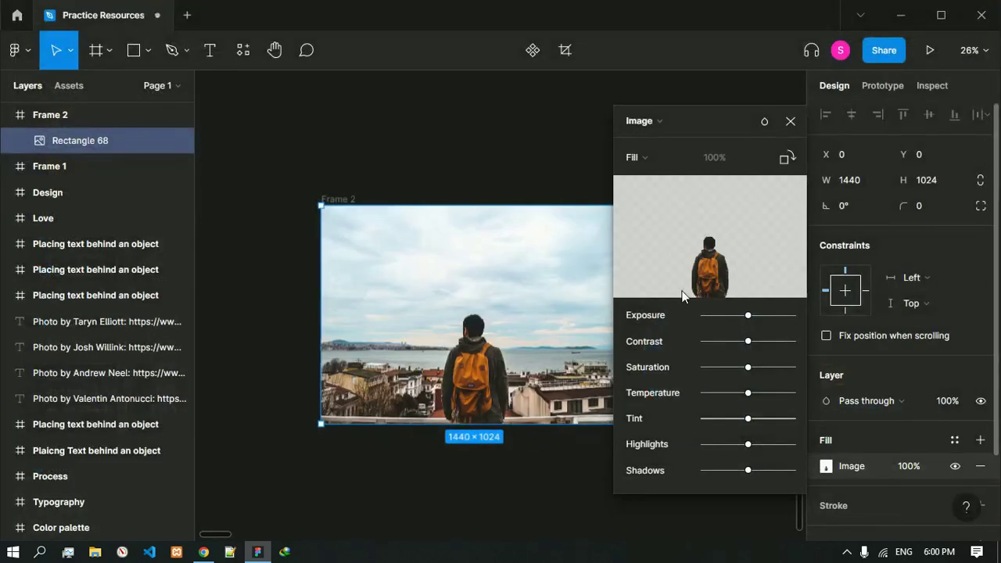
left_click(791, 120)
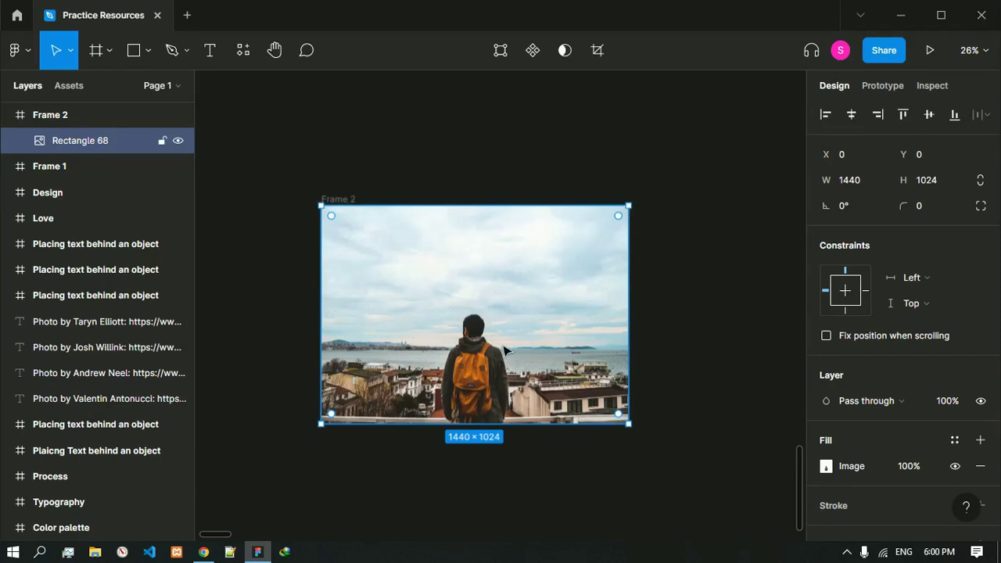
- Add a text box across the sky and paste 'Adventure' into it
key("t")
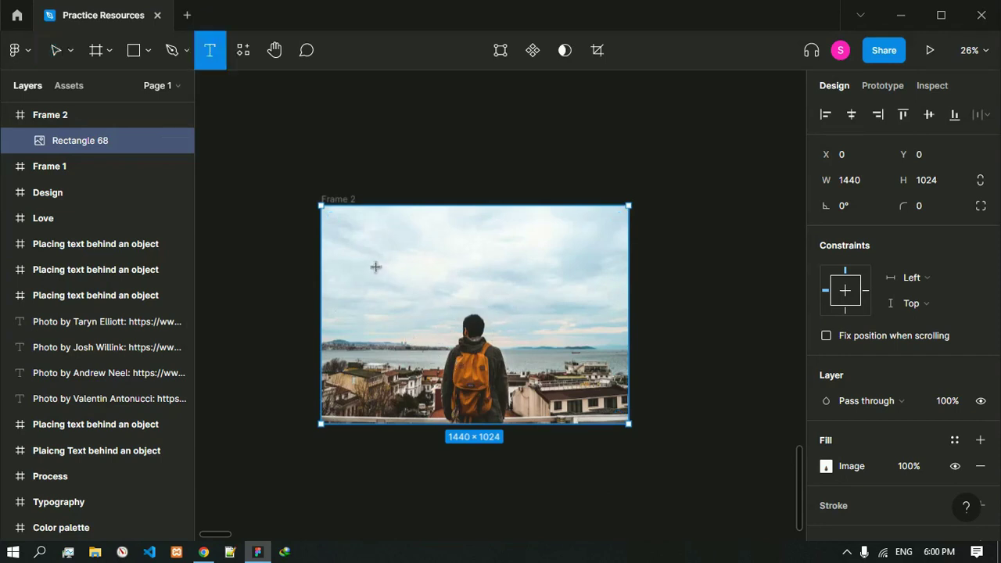
left_click_drag(366, 255, 564, 337)
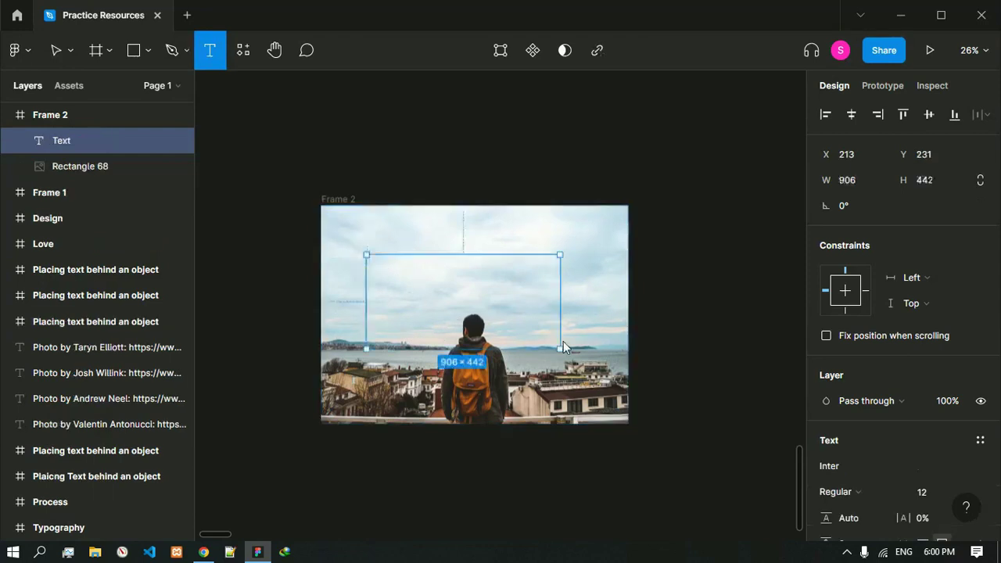
key("Escape")
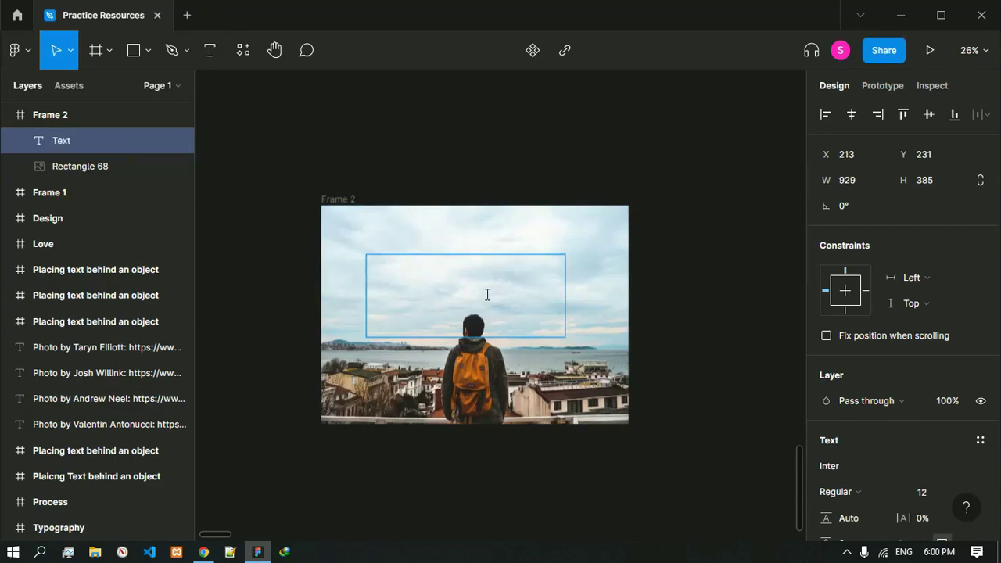
type("Adventure")
key("Escape")
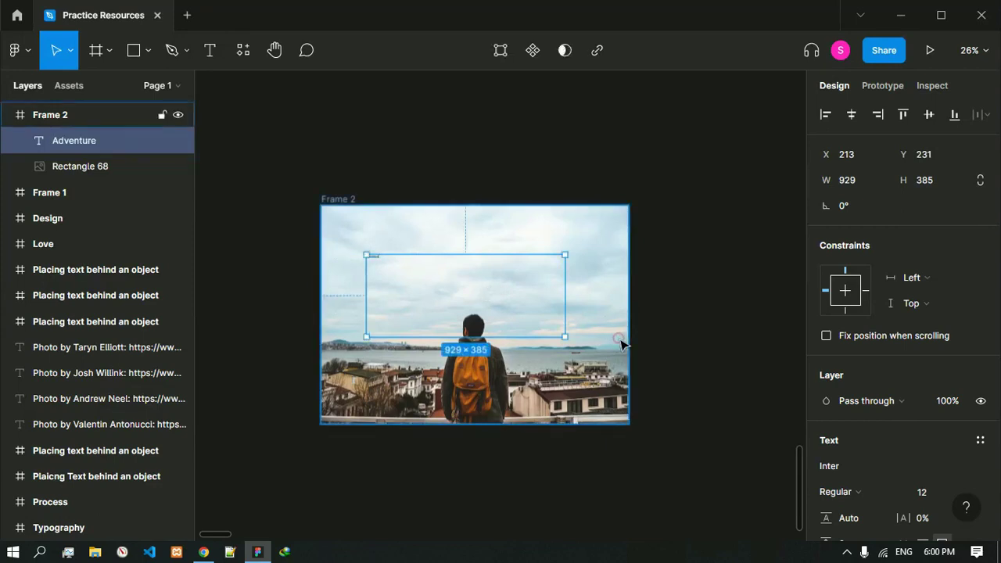
- Make the Adventure text Bold and raise its font size to 196
left_click(939, 493)
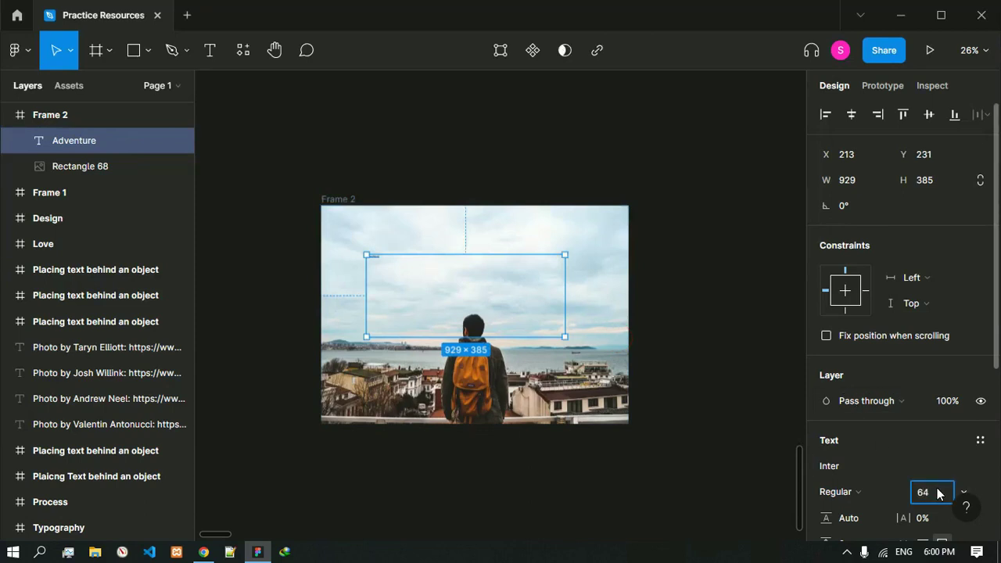
scroll(939, 493, "down", 3)
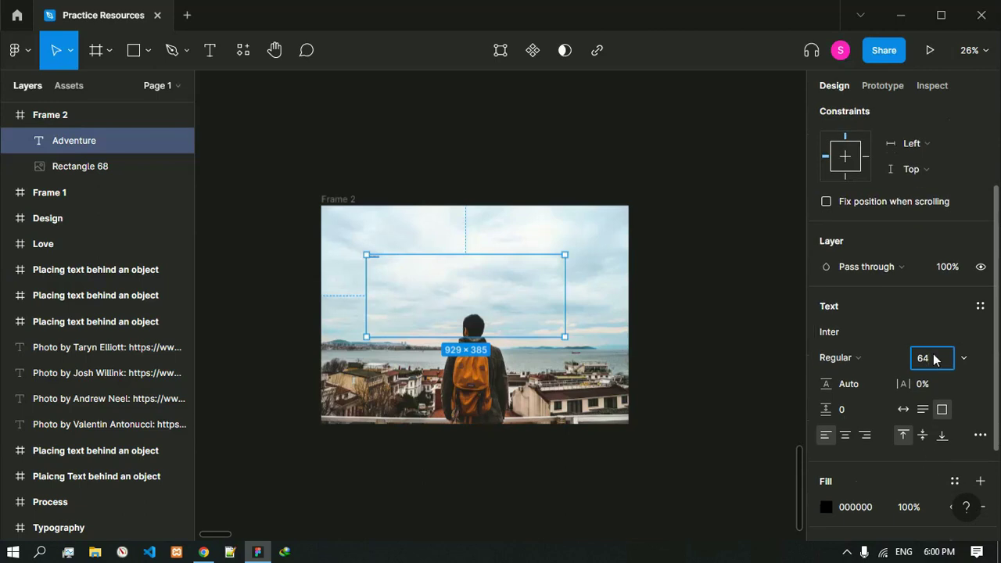
key("Return")
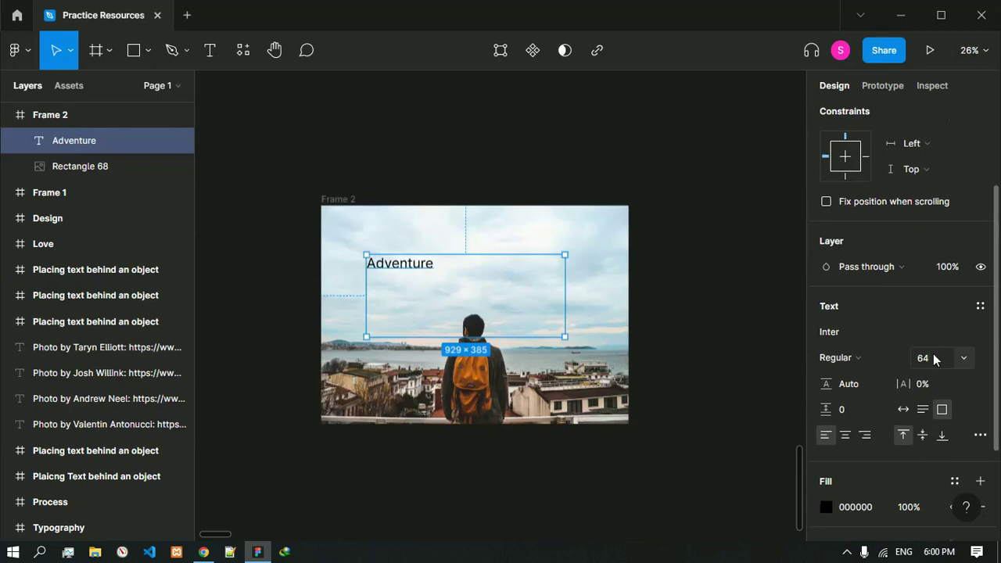
left_click(850, 360)
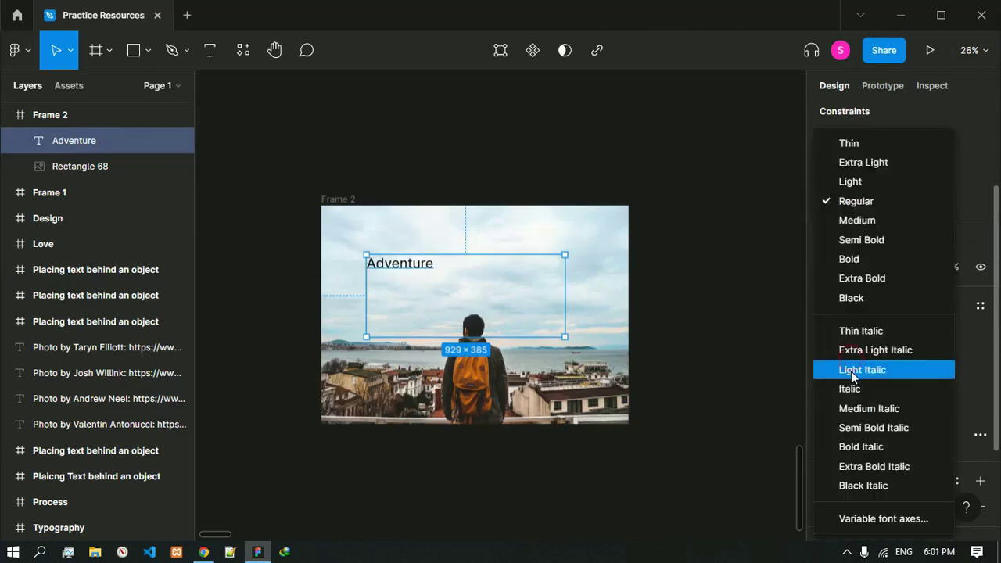
left_click(867, 263)
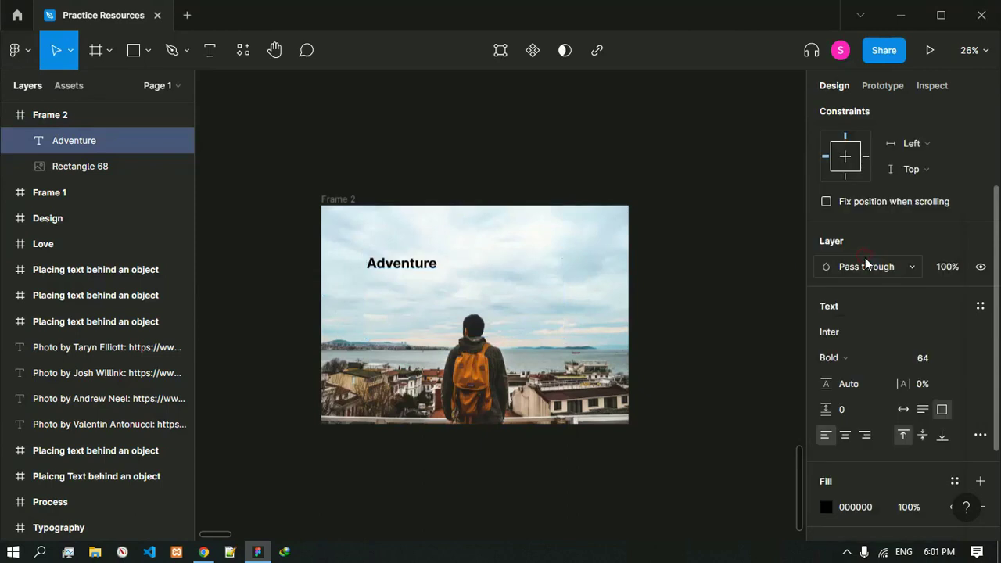
key("Return")
left_click(931, 359)
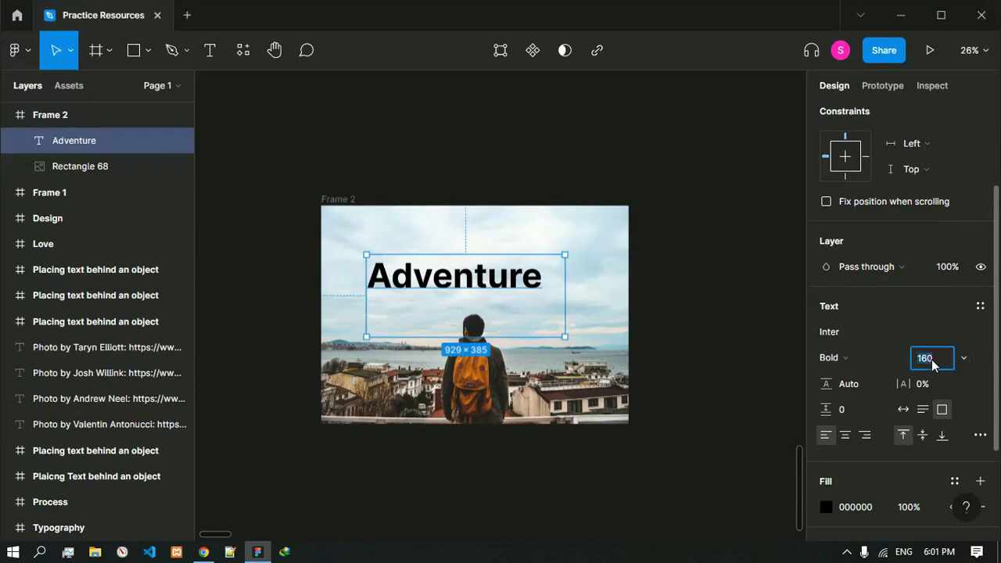
type("196")
key("Return")
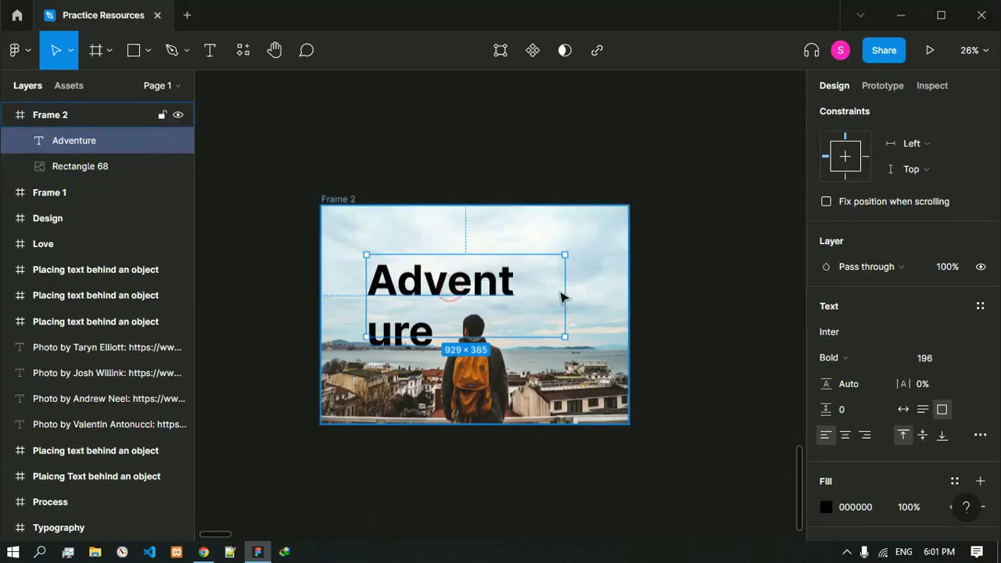
- Widen and reposition the Adventure text box so it sits on one line at the man's head
left_click_drag(565, 292, 602, 290)
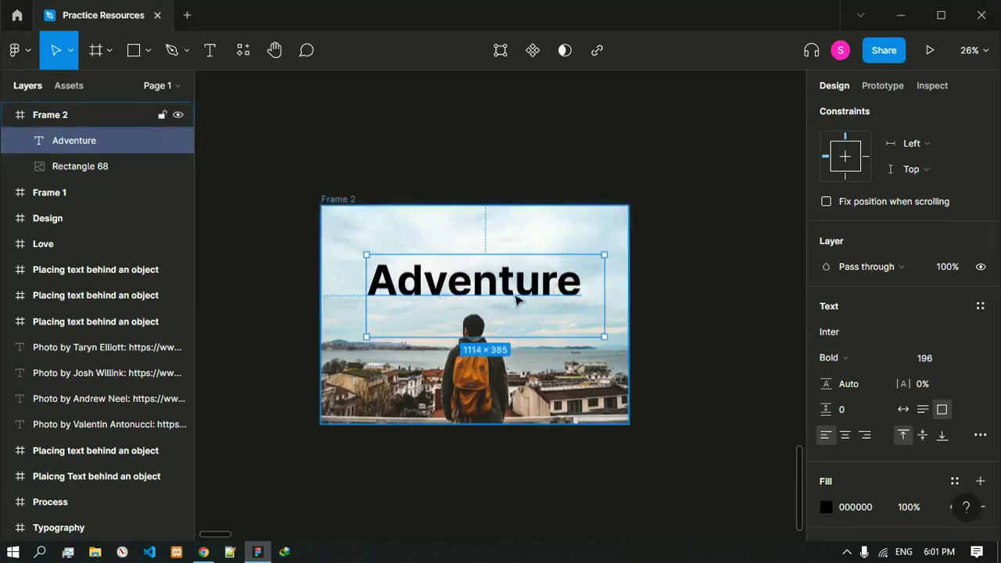
left_click_drag(509, 284, 505, 340)
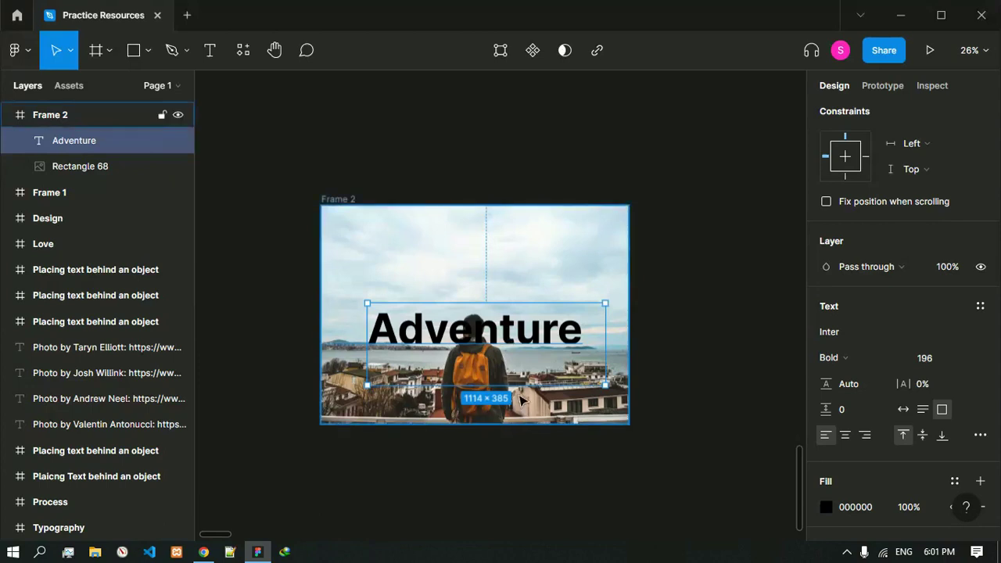
left_click_drag(514, 373, 513, 363)
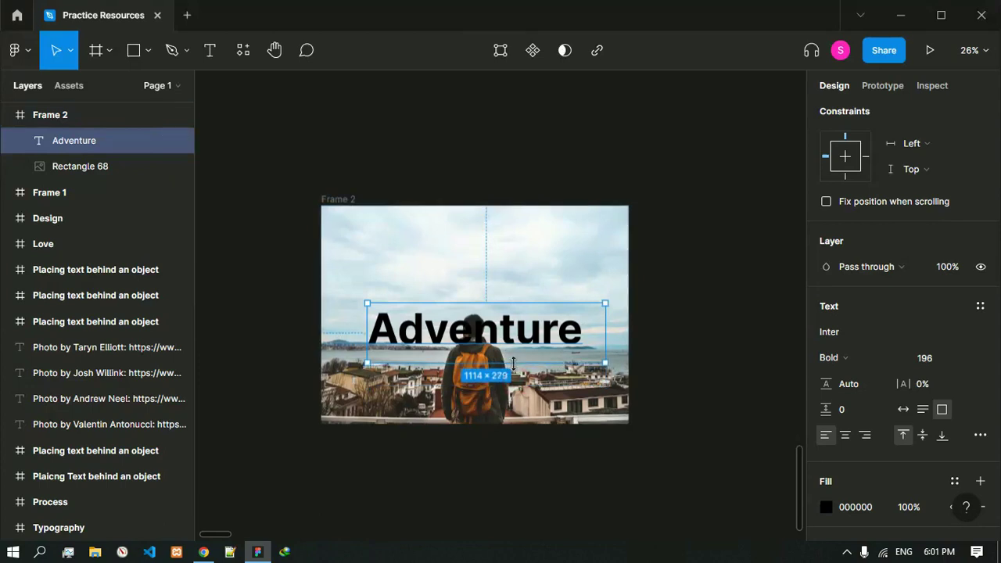
- Make the text white FFFFFF and send it behind Rectangle 68
left_click(826, 507)
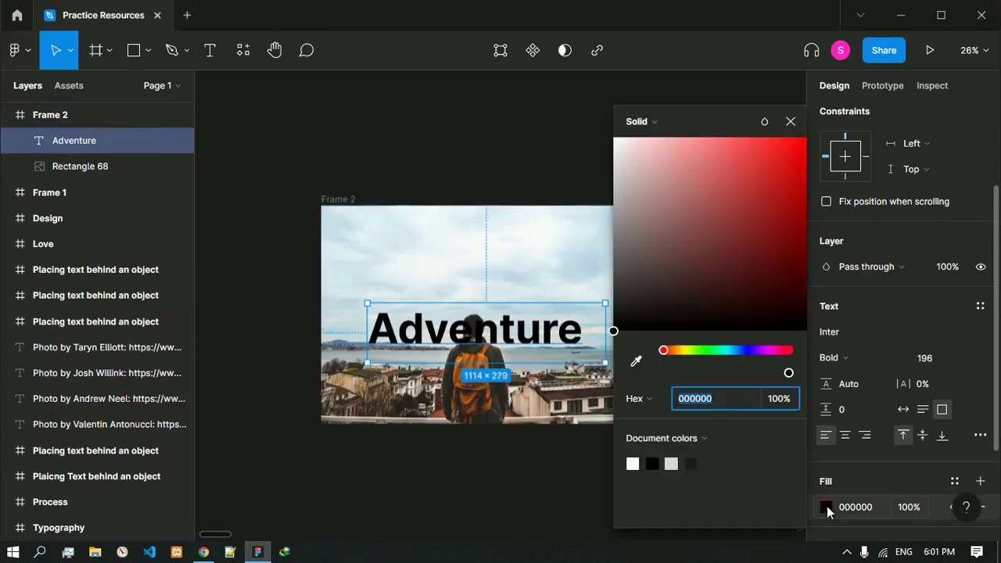
left_click(633, 464)
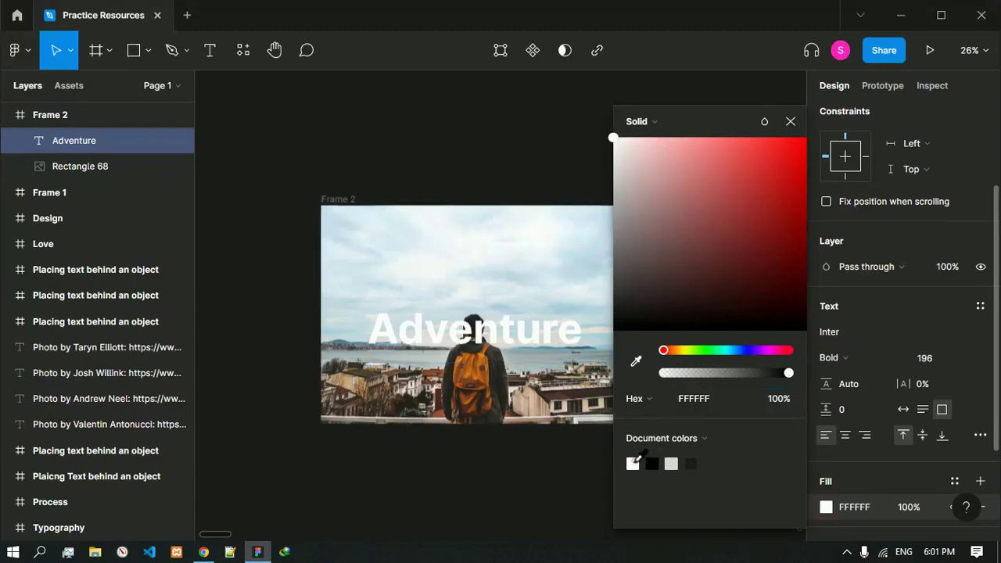
left_click(790, 122)
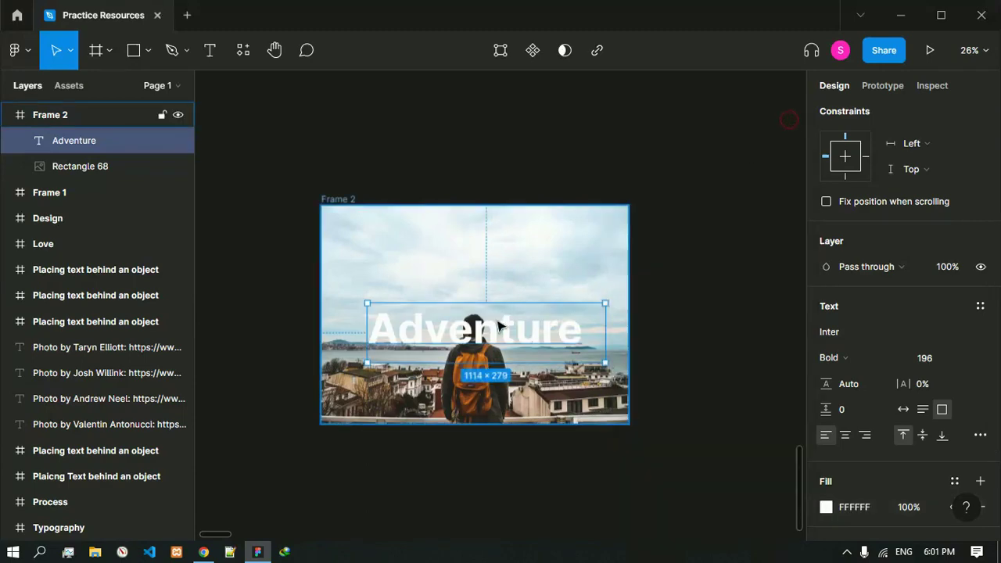
right_click(495, 336)
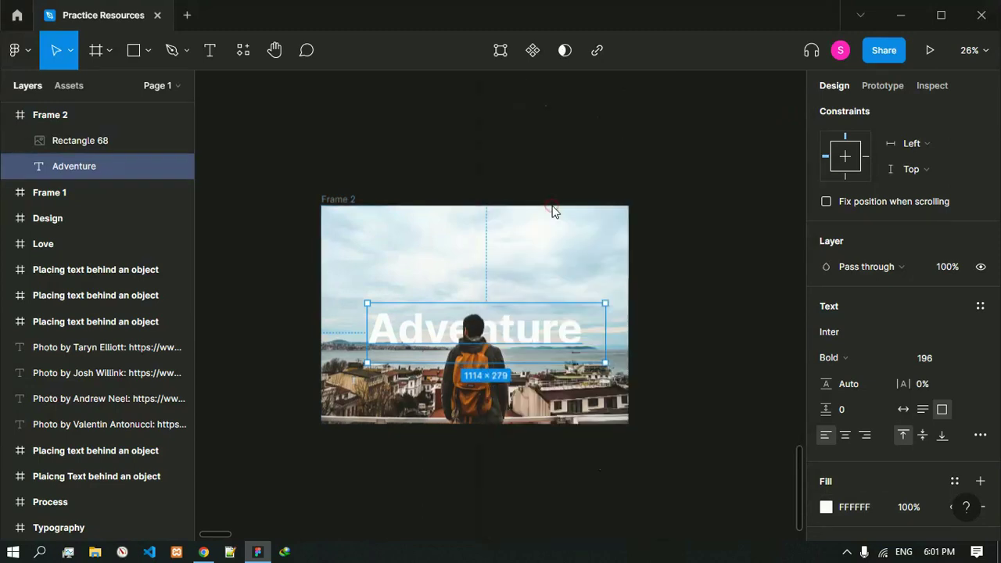
left_click(540, 348)
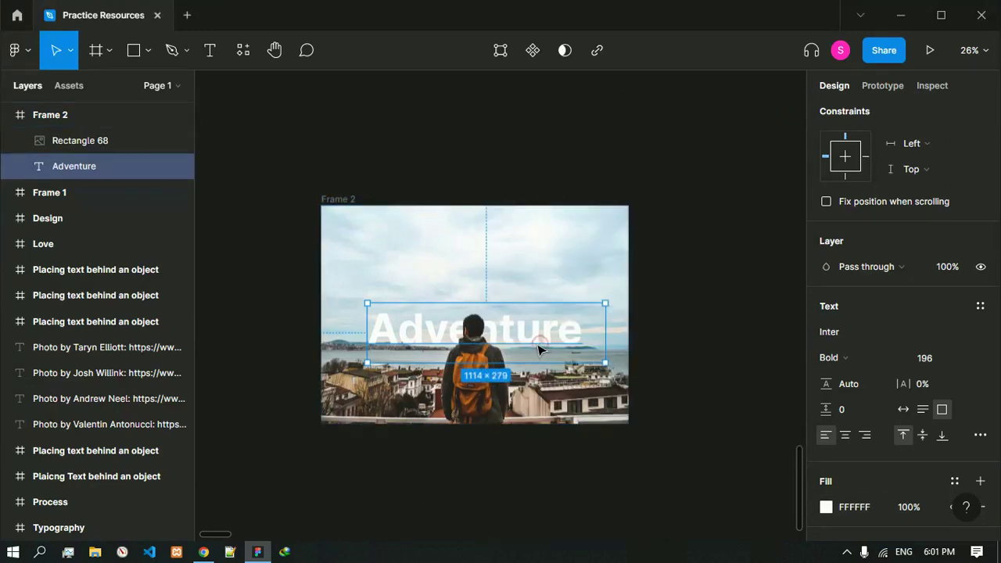
left_click_drag(539, 348, 545, 340)
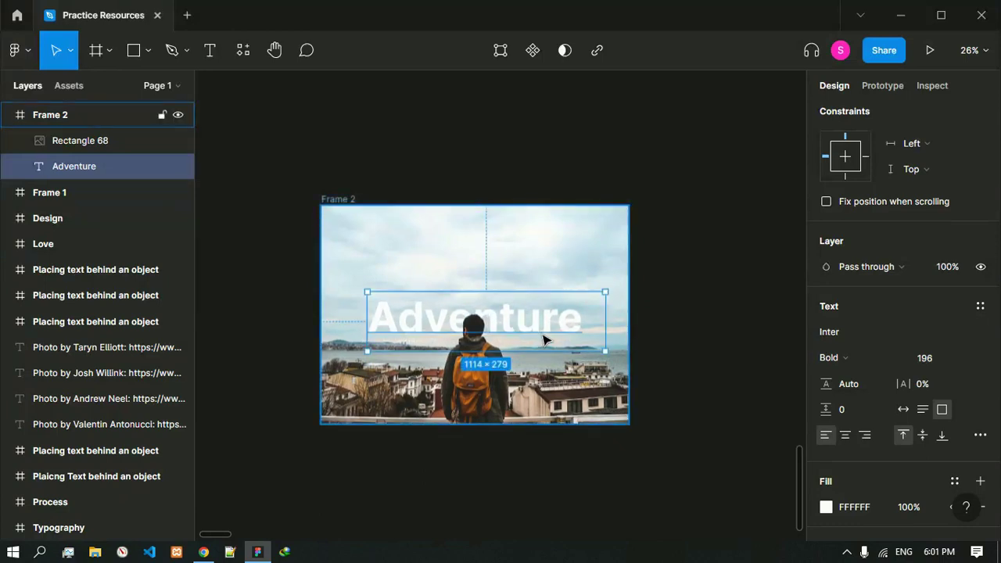
- Rename Frame 2 to 'Object behind image'
left_click(647, 407)
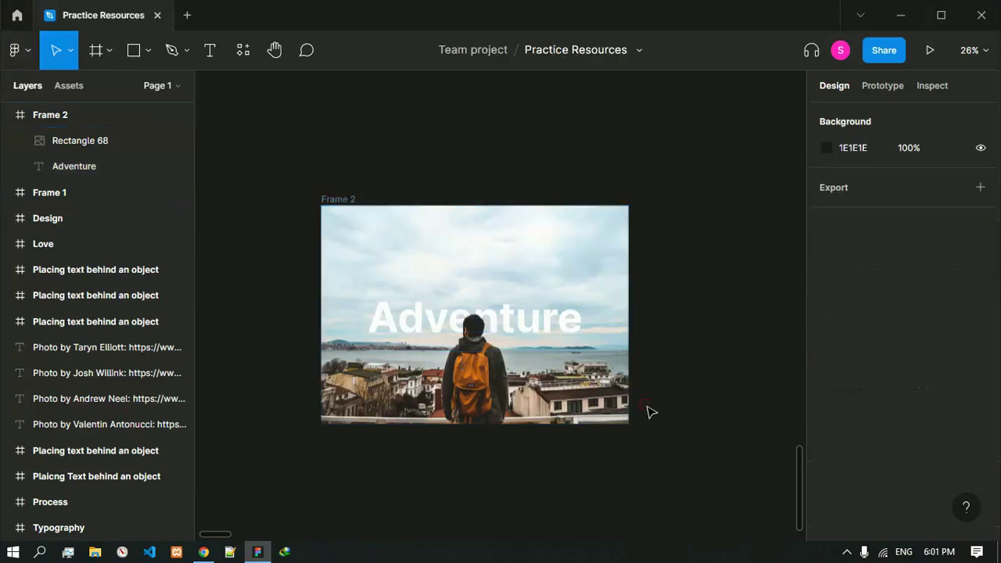
left_click(349, 207)
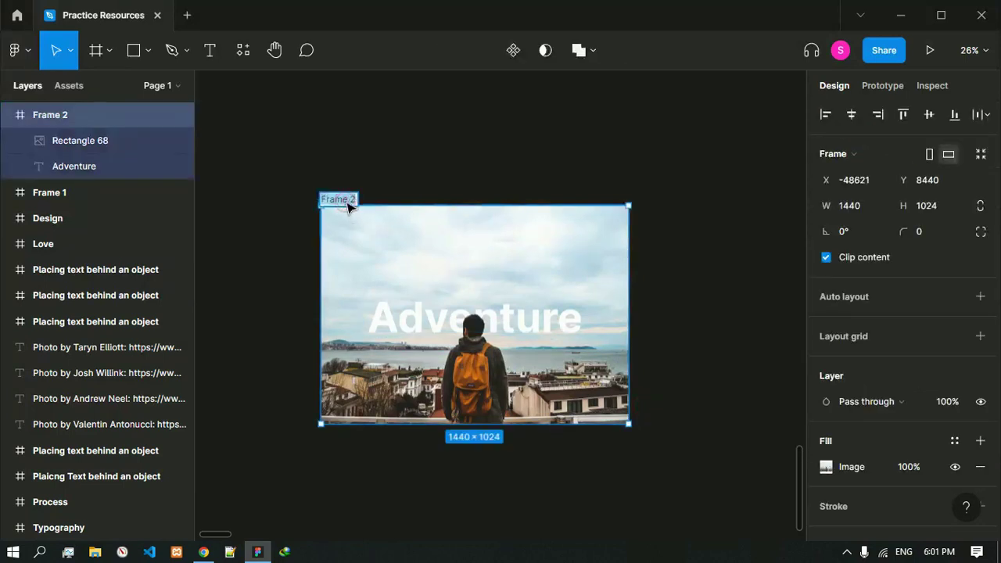
type("Object behind image")
key("Return")
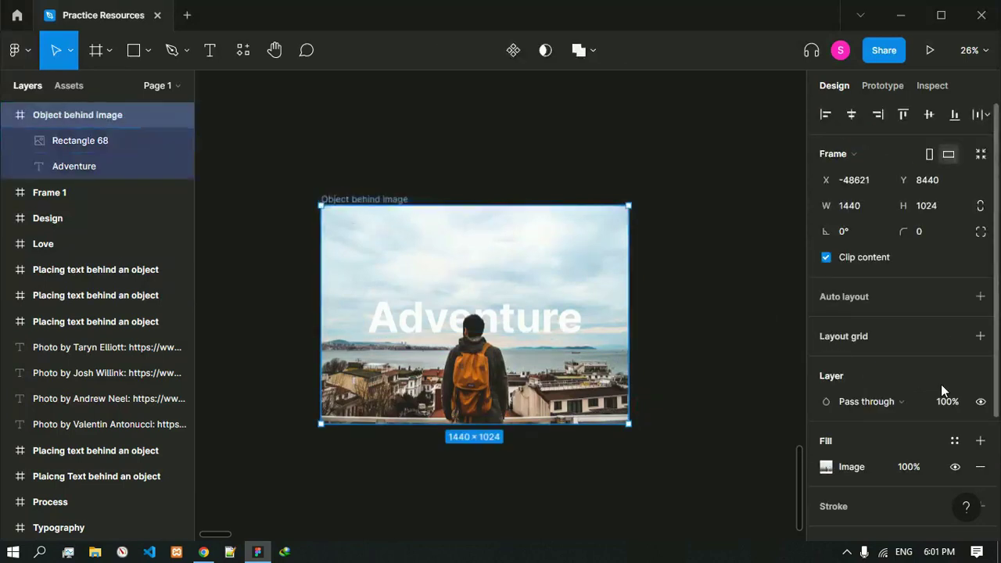
- Add a 1x PNG export setting to the frame and save the exported file
scroll(941, 385, "down", 3)
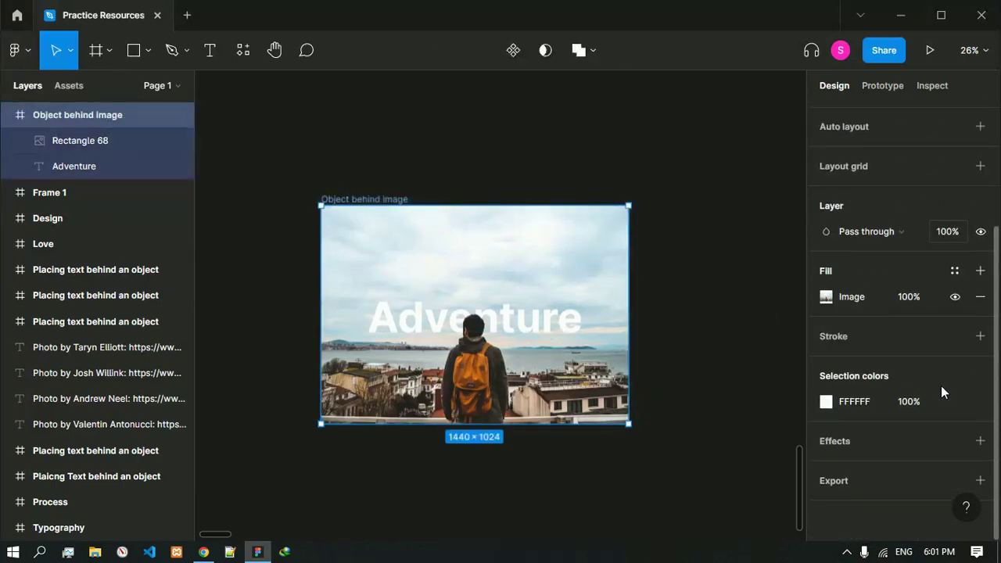
left_click(980, 480)
scroll(946, 424, "down", 3)
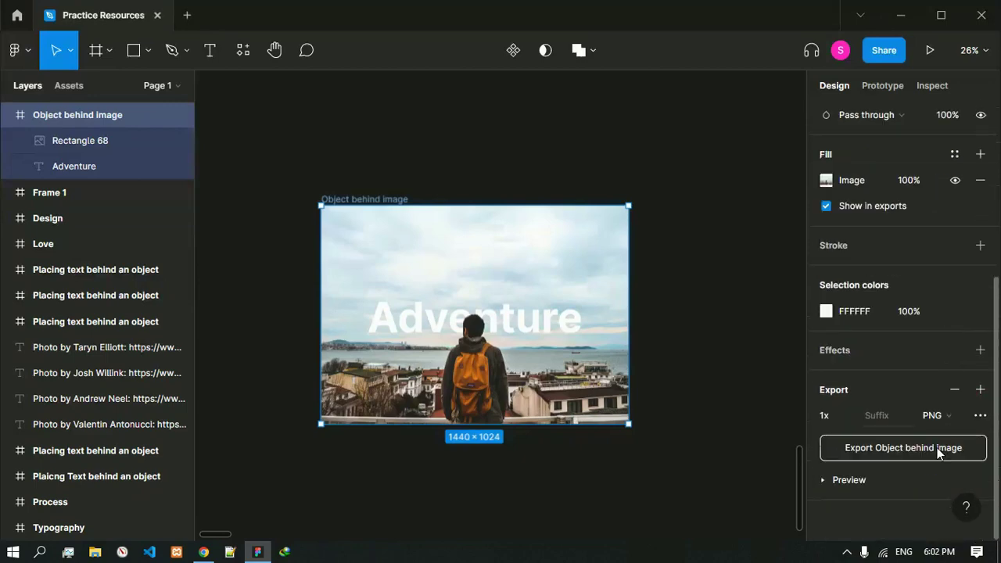
left_click(936, 447)
left_click(887, 516)
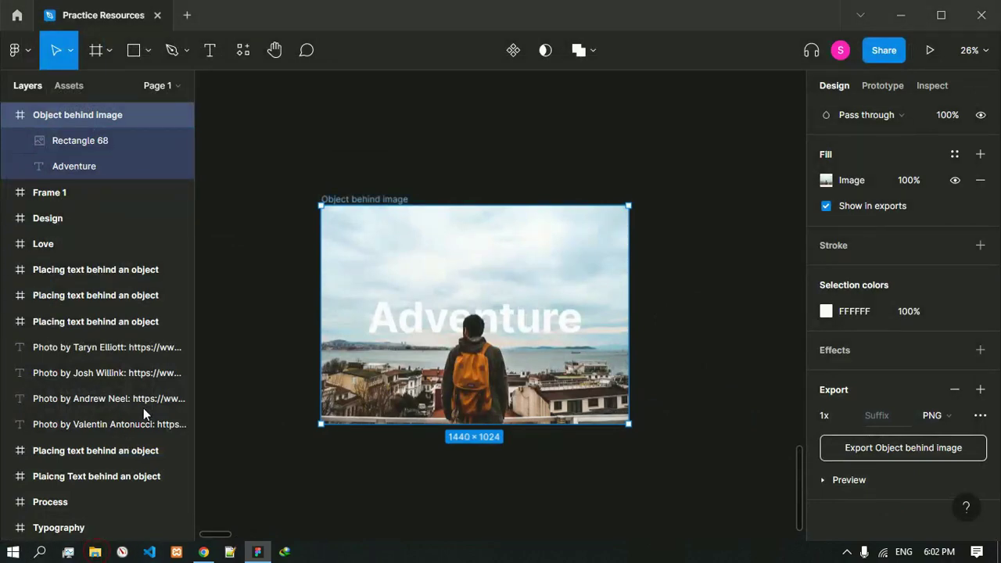
- Locate the exported Object behind image.png in the Downloads folder in File Explorer
key("super+e")
left_click(51, 157)
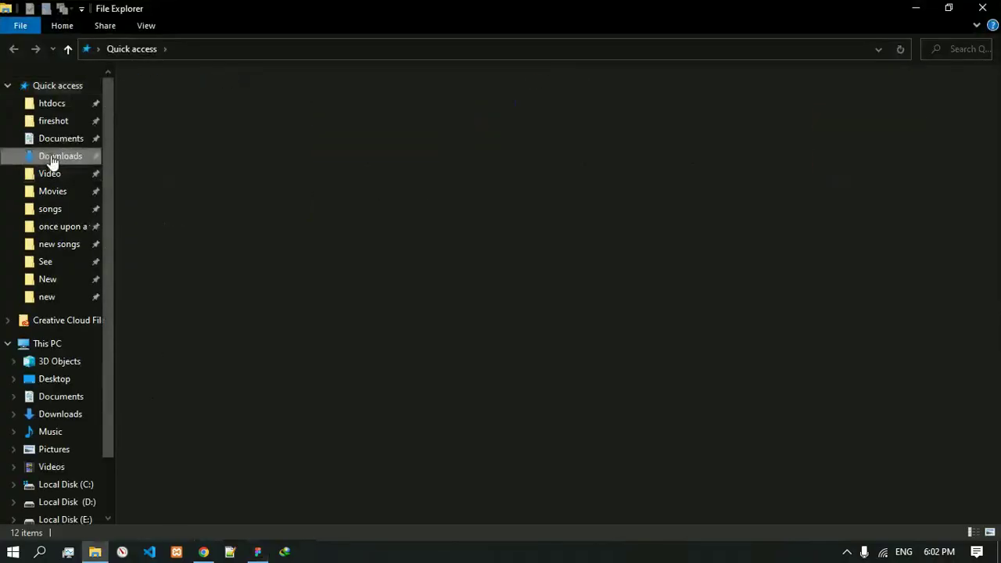
left_click(214, 154)
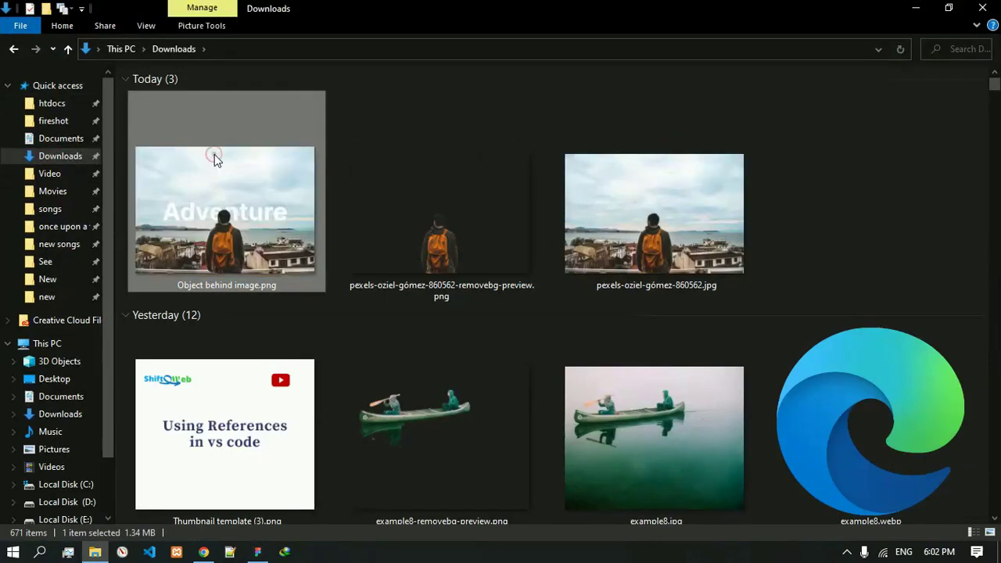